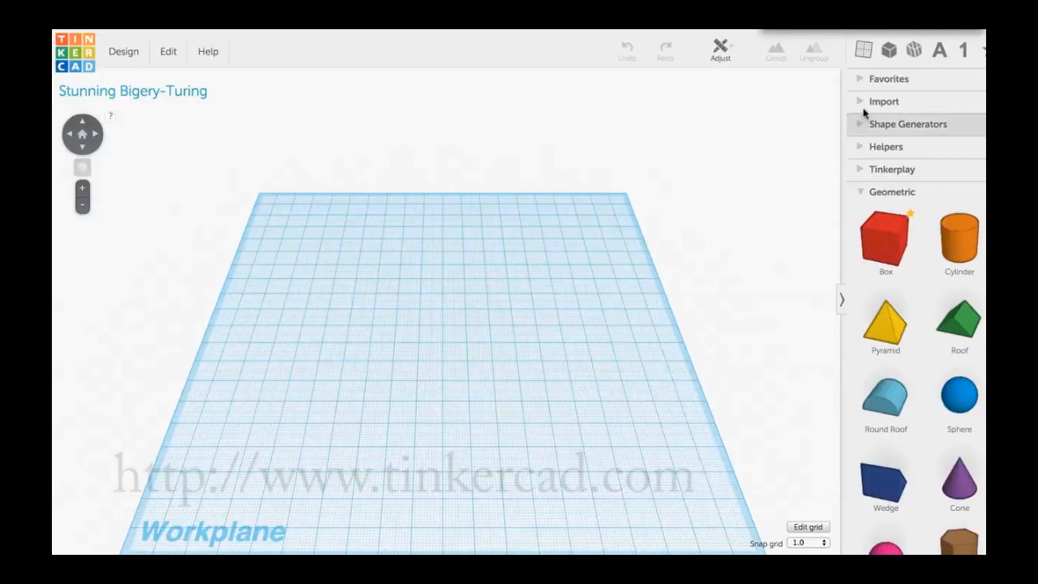
# Import the floer.svg file onto the workplane at 10 % scale and 10 mm height.
pyautogui.click(860, 102)
pyautogui.click(868, 179)
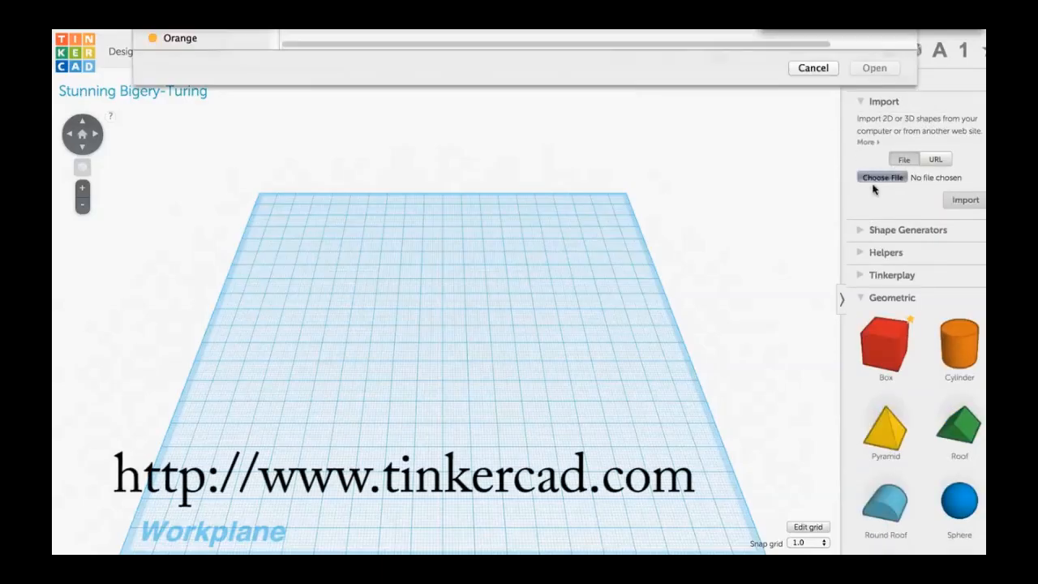
pyautogui.scroll(-2, 305, 383)
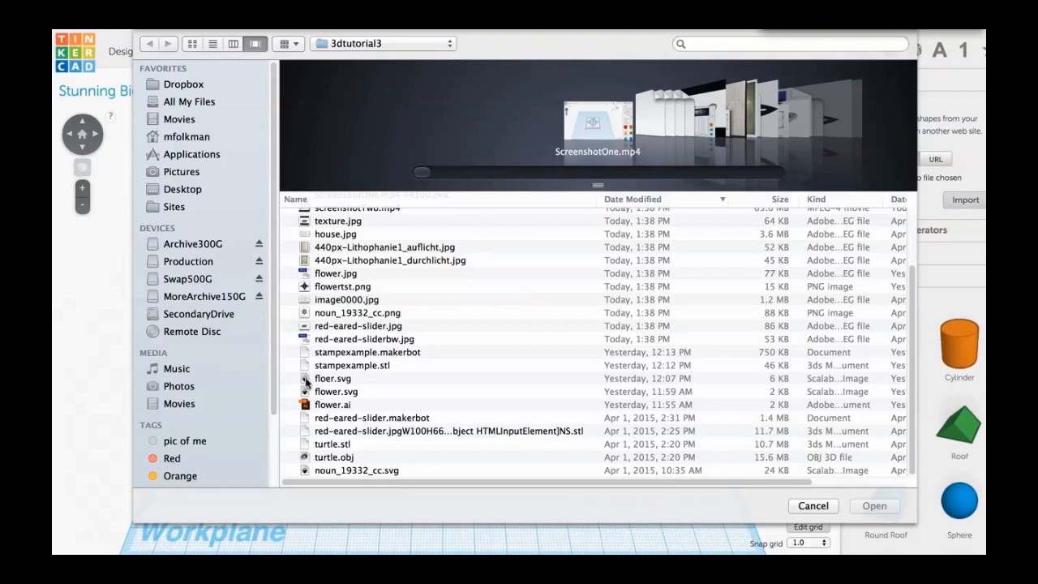
pyautogui.click(306, 379)
pyautogui.click(866, 506)
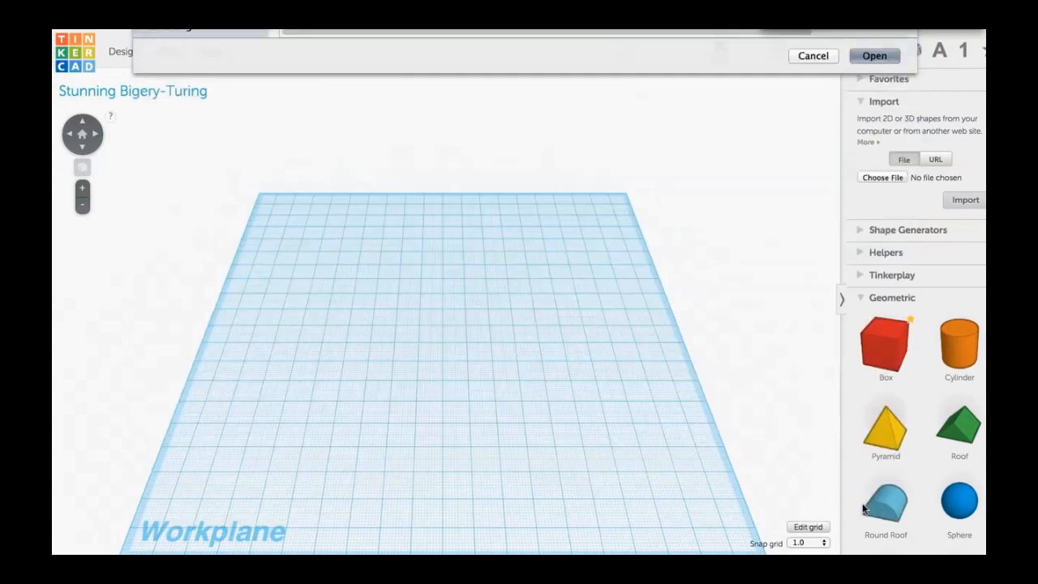
pyautogui.click(964, 233)
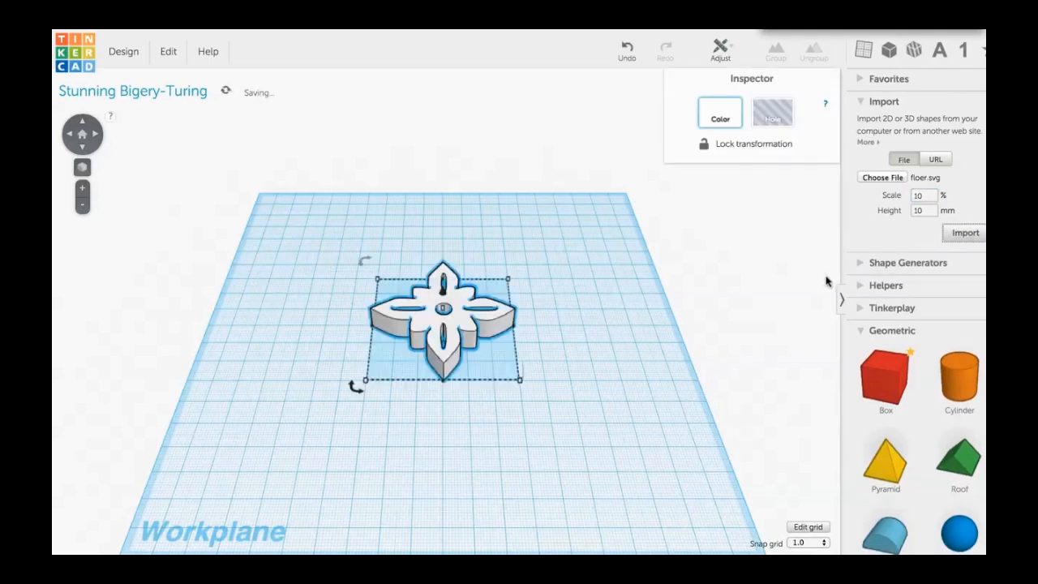
# Add a red box beside the flower, stretch it lengthwise past the flower's extent, and widen it slightly.
pyautogui.moveTo(536, 428); pyautogui.dragTo(590, 348, button='right')
pyautogui.moveTo(882, 373); pyautogui.dragTo(537, 322)
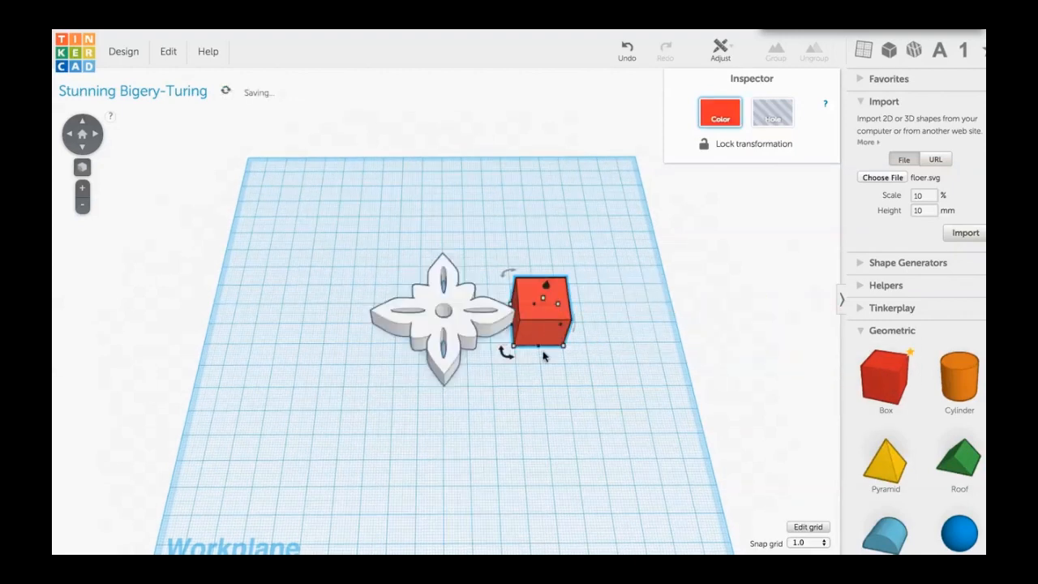
pyautogui.moveTo(515, 356); pyautogui.dragTo(519, 392)
pyautogui.moveTo(510, 304); pyautogui.dragTo(507, 267)
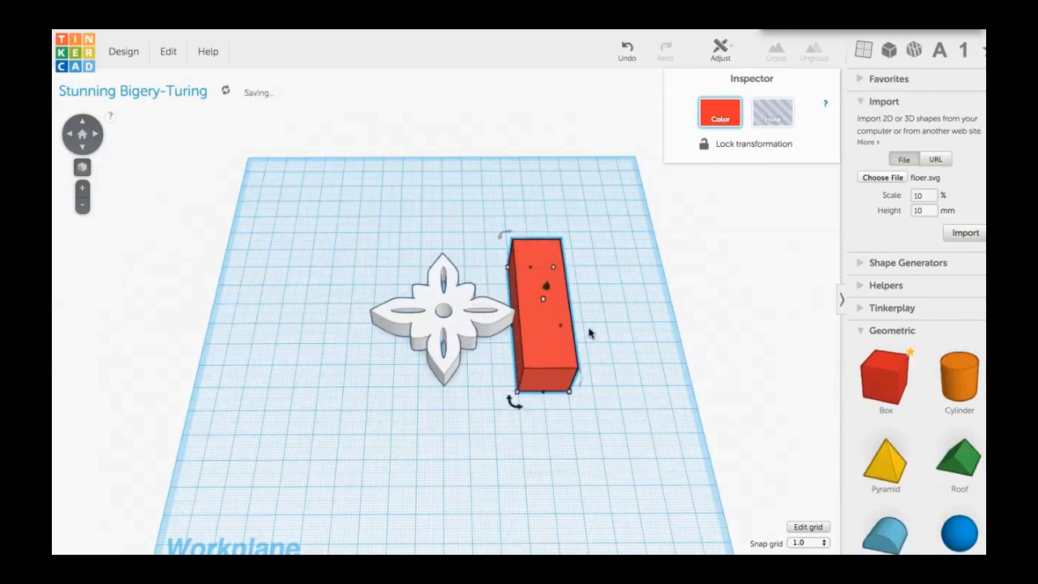
pyautogui.moveTo(568, 394); pyautogui.dragTo(575, 393)
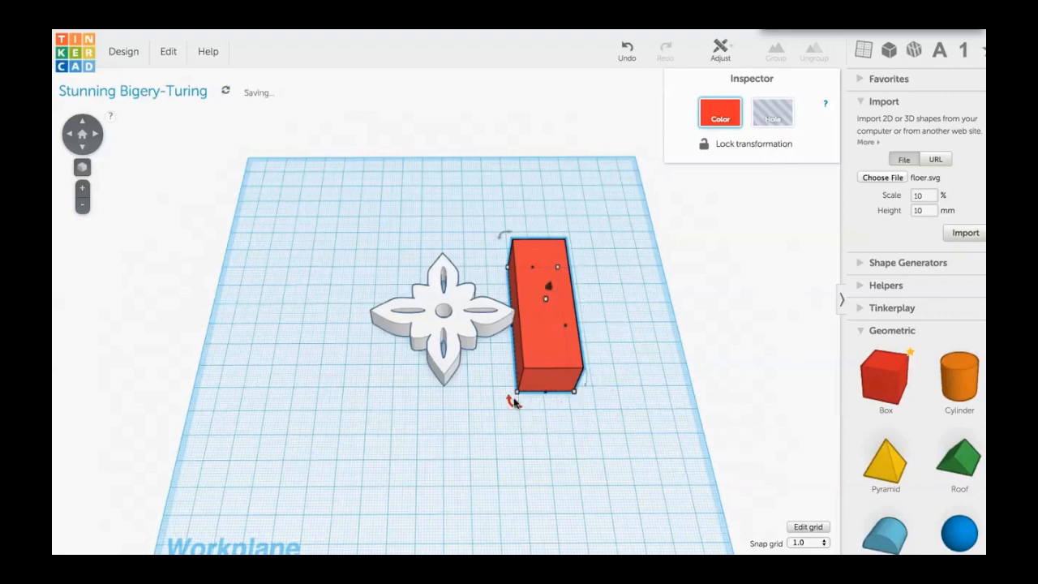
# Raise the flower above the workplane and stretch the box sideways so it extends beneath the whole flower.
pyautogui.moveTo(445, 302); pyautogui.dragTo(441, 277)
pyautogui.click(517, 386)
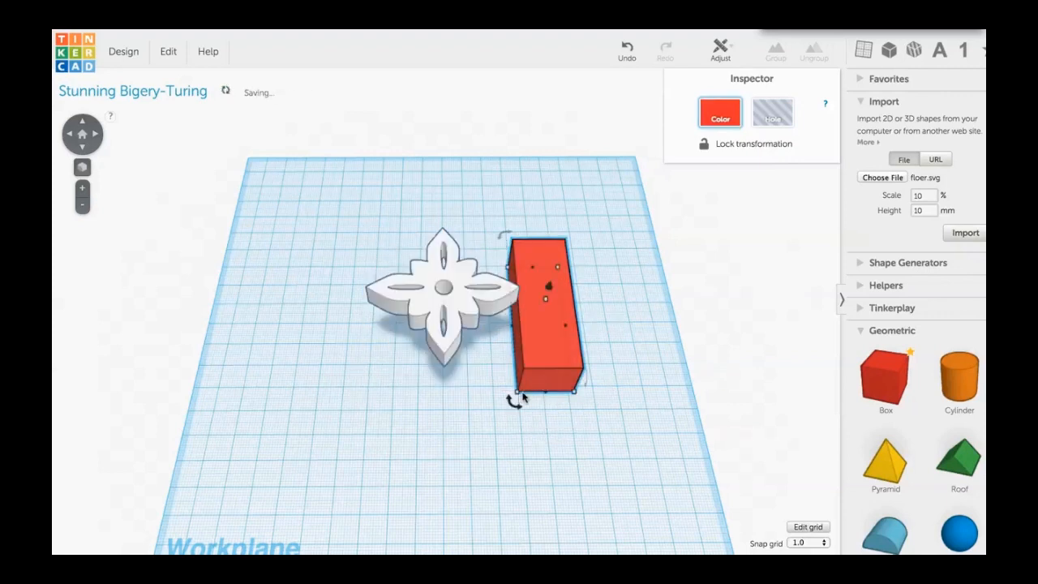
pyautogui.moveTo(514, 397); pyautogui.dragTo(317, 403)
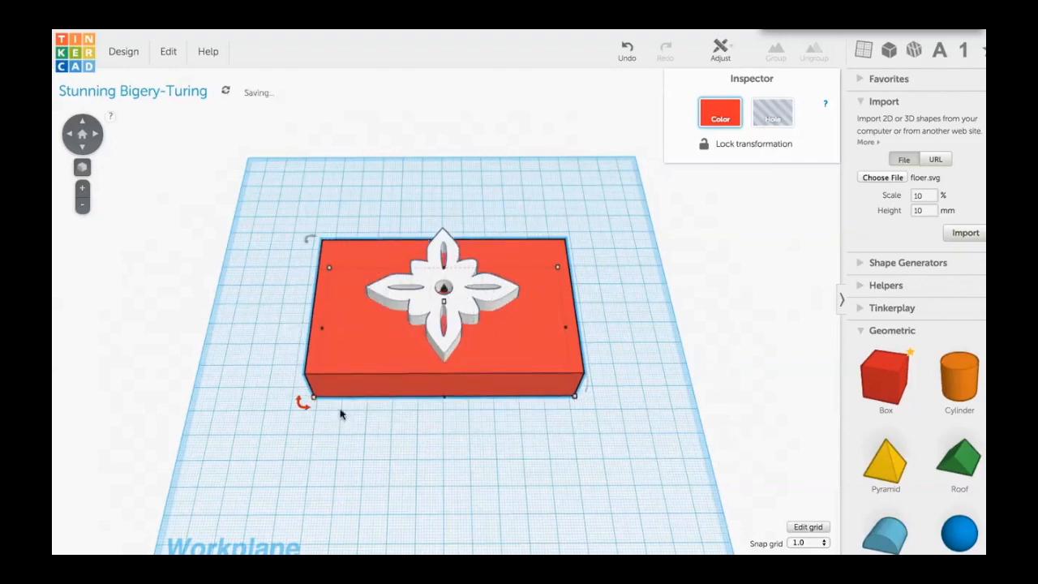
# Flatten the box into a thinner base plate and lower the flower onto its top face.
pyautogui.moveTo(441, 428); pyautogui.dragTo(362, 345, button='right')
pyautogui.moveTo(454, 282); pyautogui.dragTo(449, 311)
pyautogui.click(497, 299)
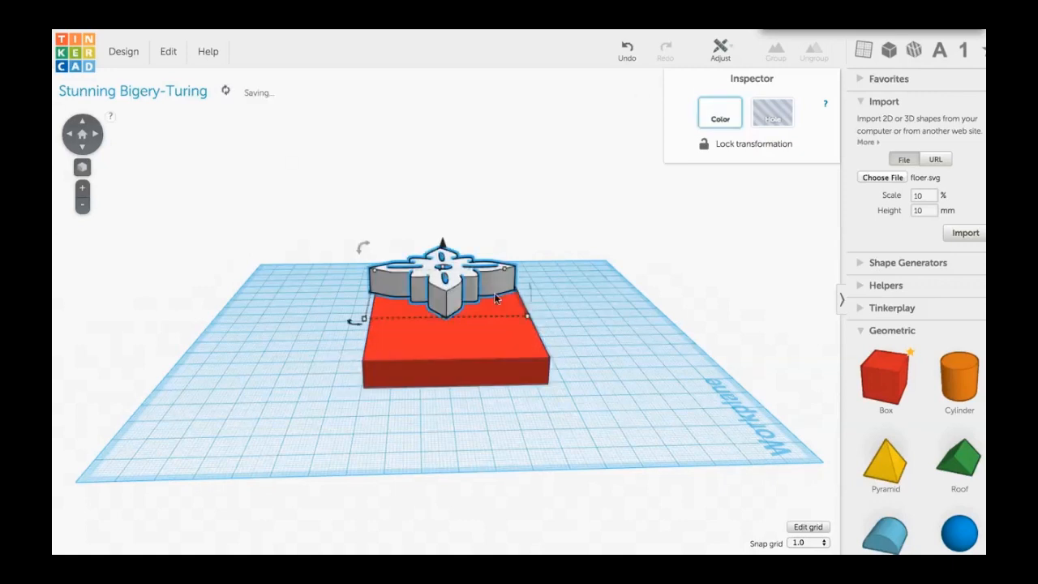
pyautogui.moveTo(443, 244); pyautogui.dragTo(477, 262)
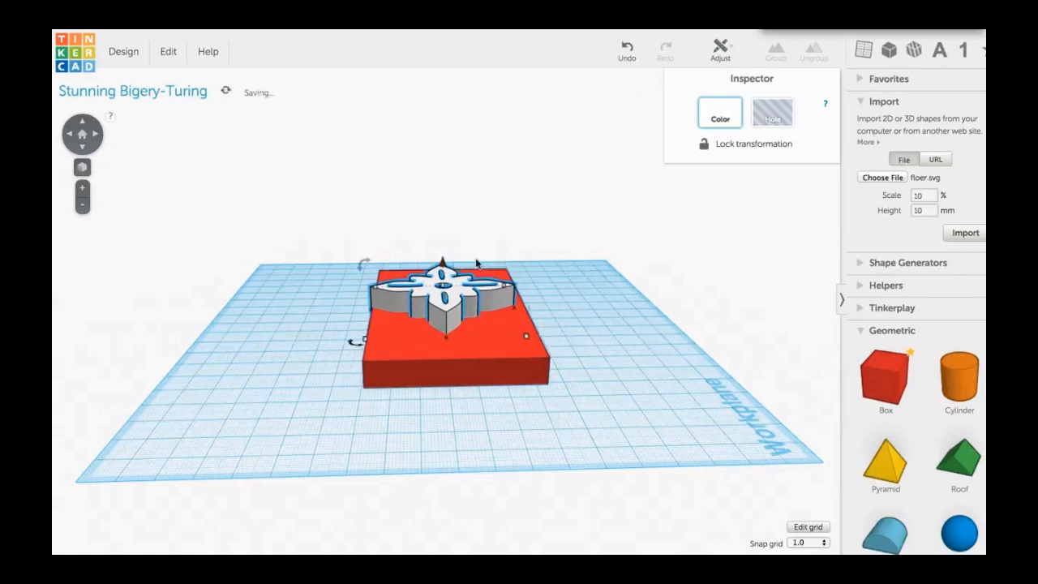
# Resize the base plate into a roughly square shape with an even margin around the flower.
pyautogui.click(423, 343)
pyautogui.moveTo(357, 390); pyautogui.dragTo(338, 394)
pyautogui.moveTo(510, 413); pyautogui.dragTo(353, 440, button='right')
pyautogui.moveTo(347, 438); pyautogui.dragTo(373, 426)
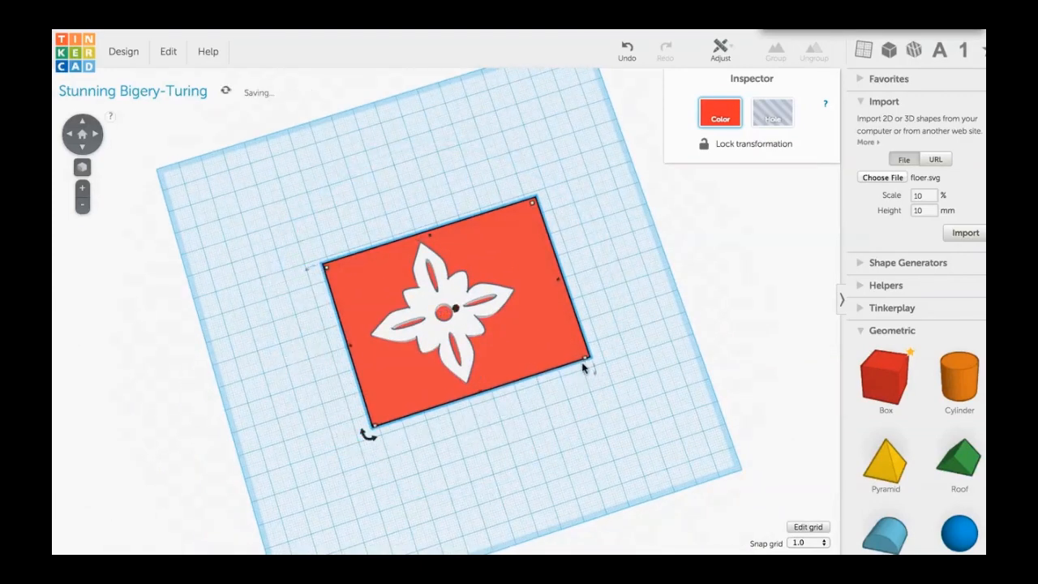
pyautogui.moveTo(585, 358); pyautogui.dragTo(555, 373)
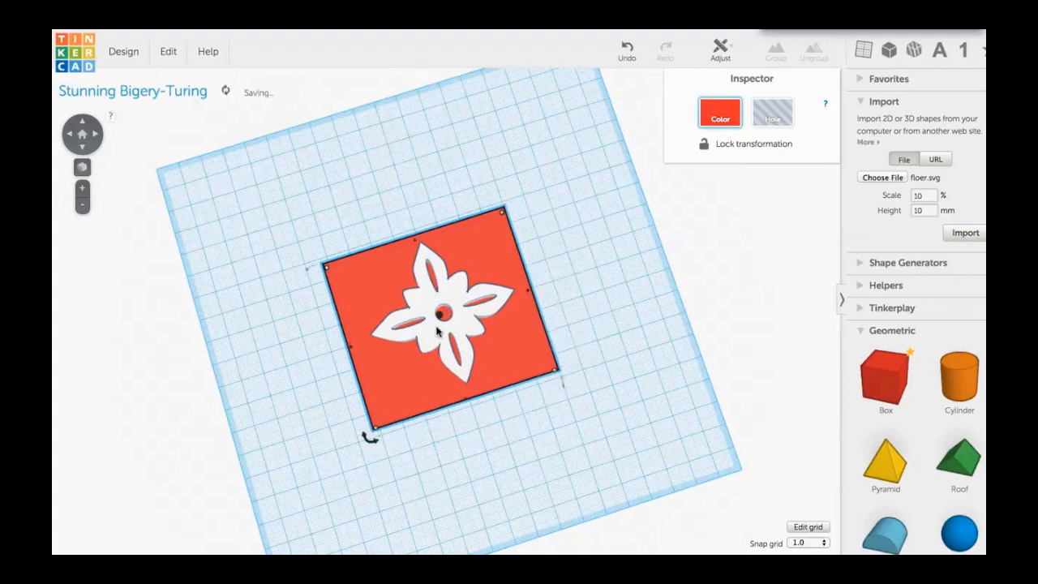
# Group the flower and the base plate into one object.
pyautogui.moveTo(441, 376); pyautogui.dragTo(495, 232, button='right')
pyautogui.click(444, 280)
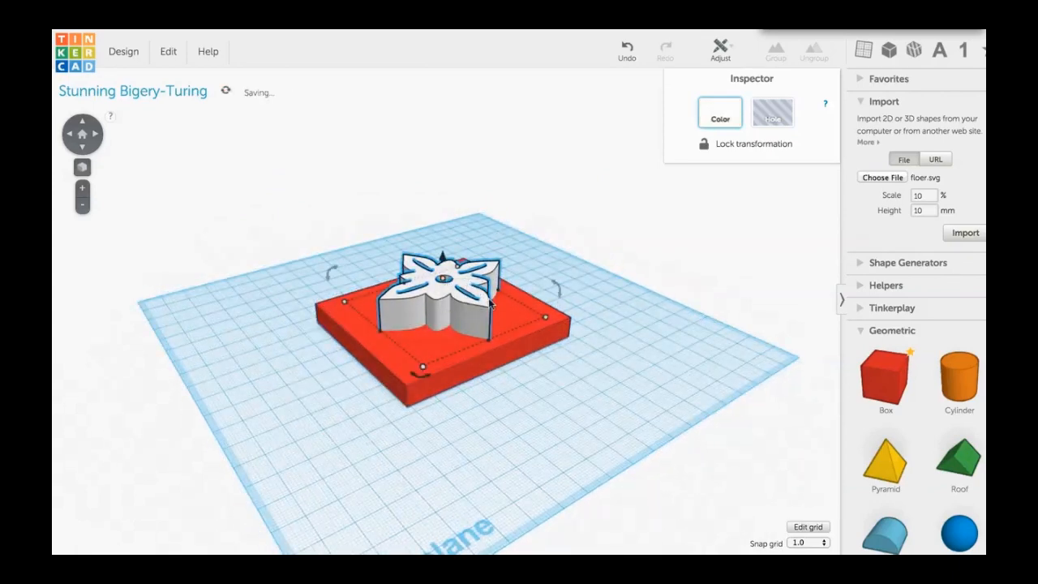
pyautogui.moveTo(511, 308); pyautogui.dragTo(433, 285, button='right')
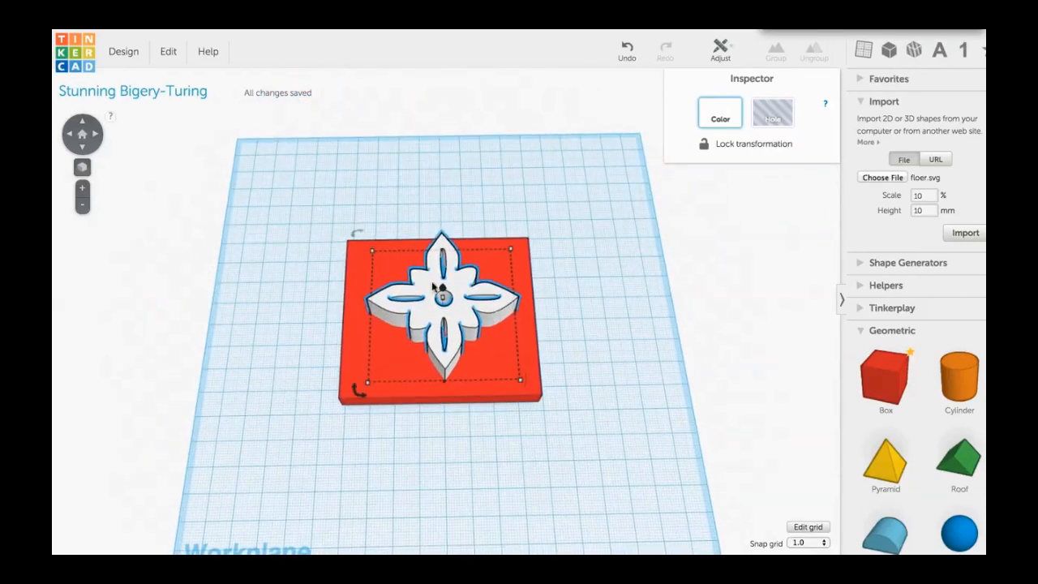
pyautogui.moveTo(307, 188); pyautogui.dragTo(604, 448)
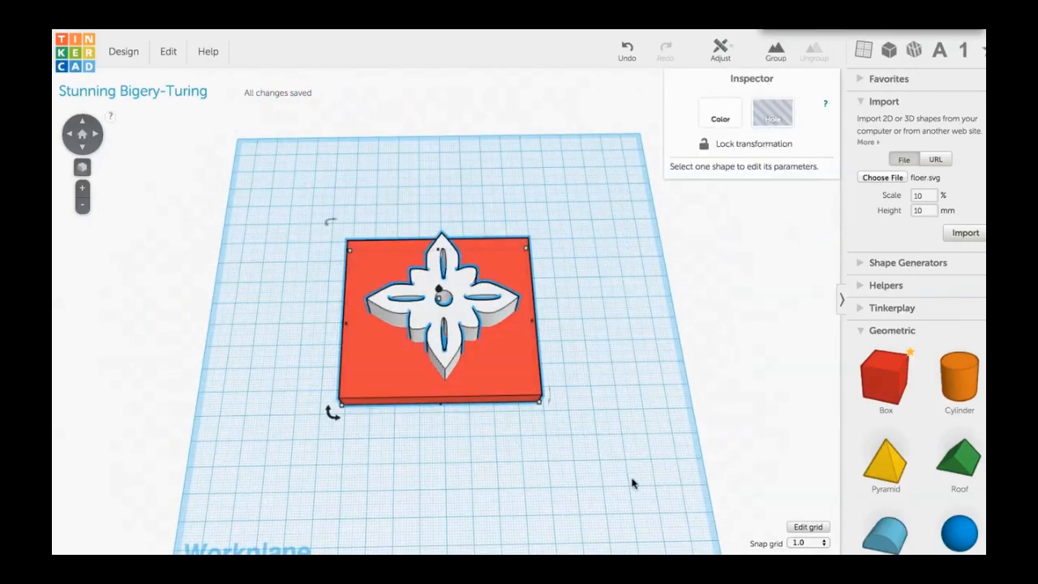
pyautogui.click(775, 50)
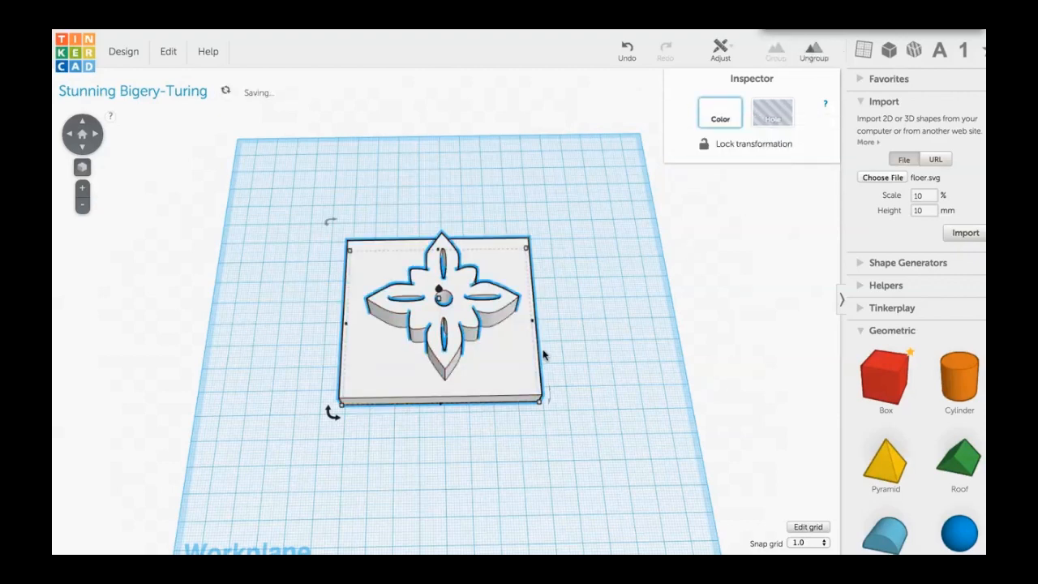
pyautogui.moveTo(437, 439); pyautogui.dragTo(500, 330, button='right')
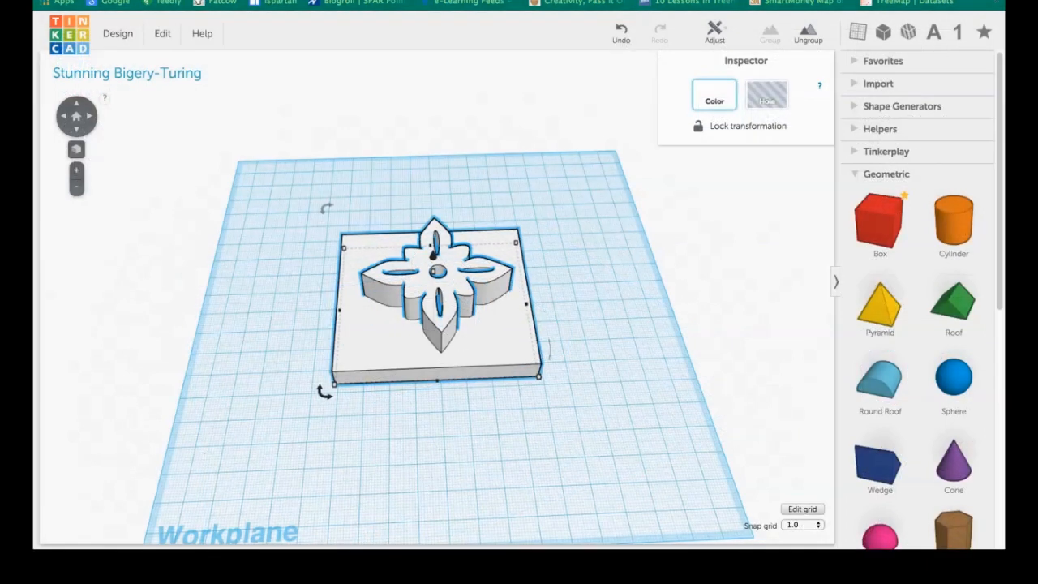
# Review the file formats offered for 3D printing without downloading, and open the option to order a 3D print.
pyautogui.click(122, 33)
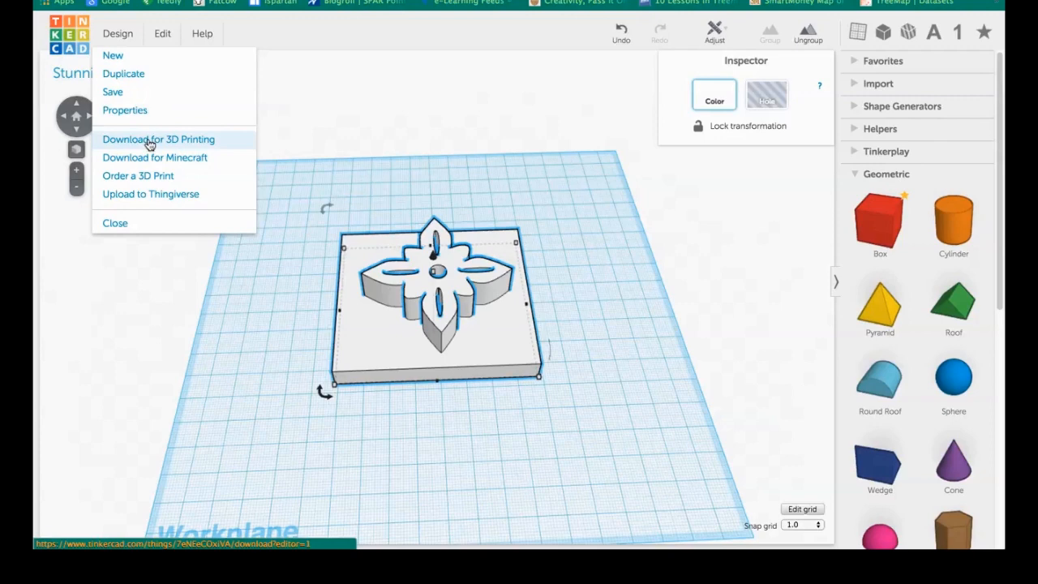
pyautogui.click(154, 141)
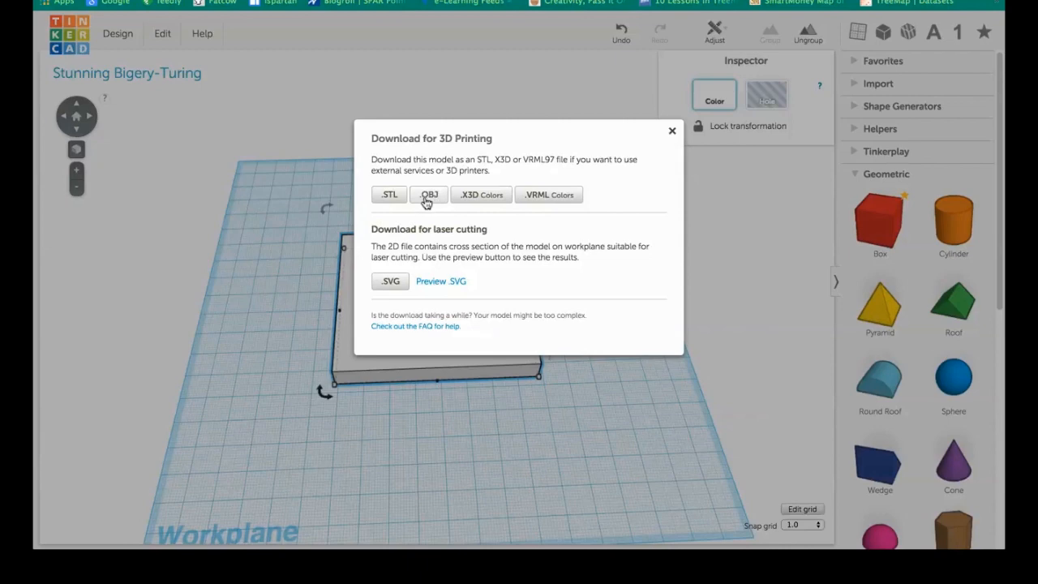
pyautogui.click(672, 132)
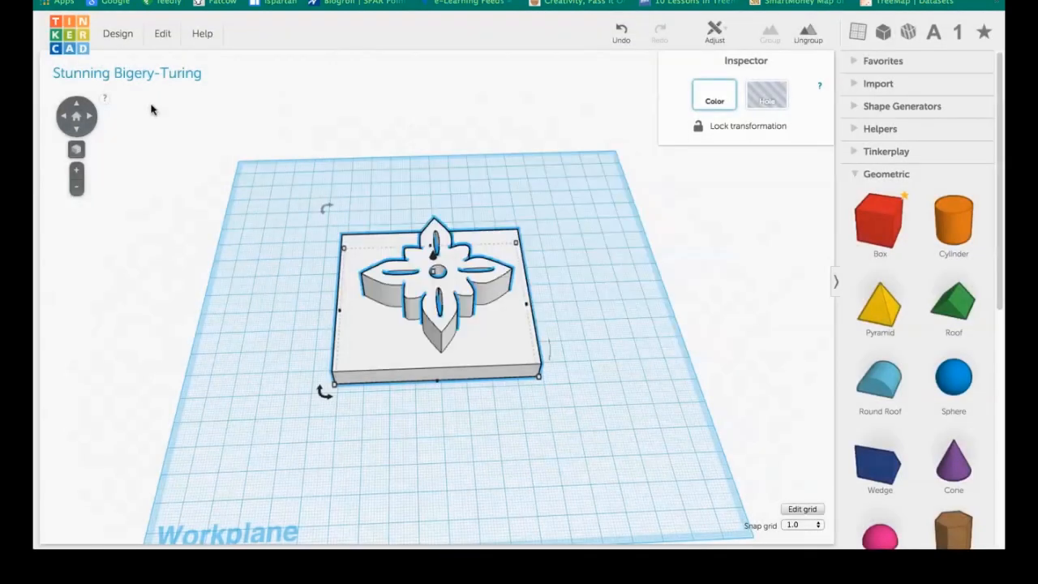
pyautogui.click(122, 34)
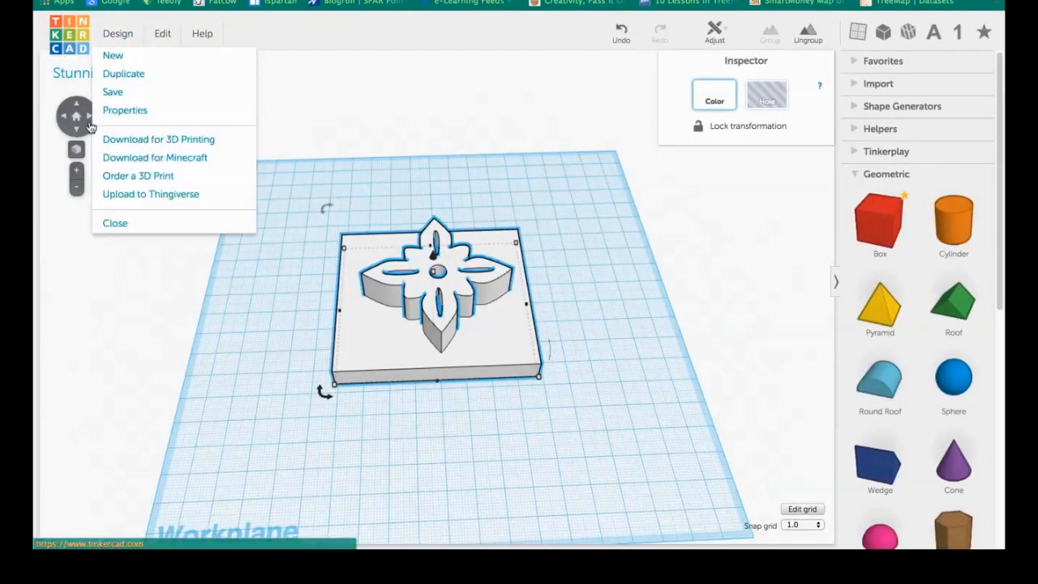
pyautogui.click(124, 178)
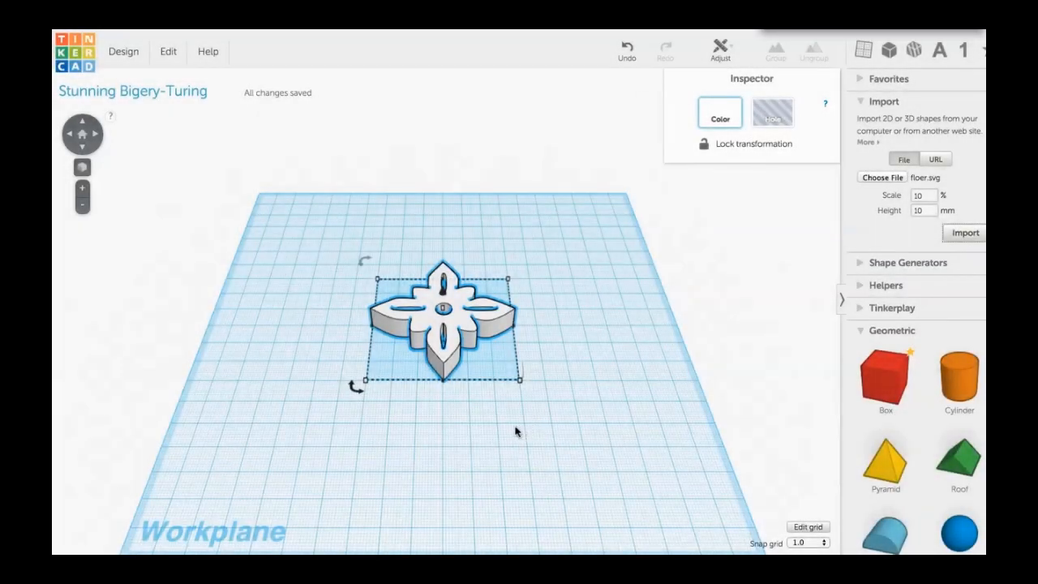
pyautogui.moveTo(519, 414); pyautogui.dragTo(482, 454, button='right')
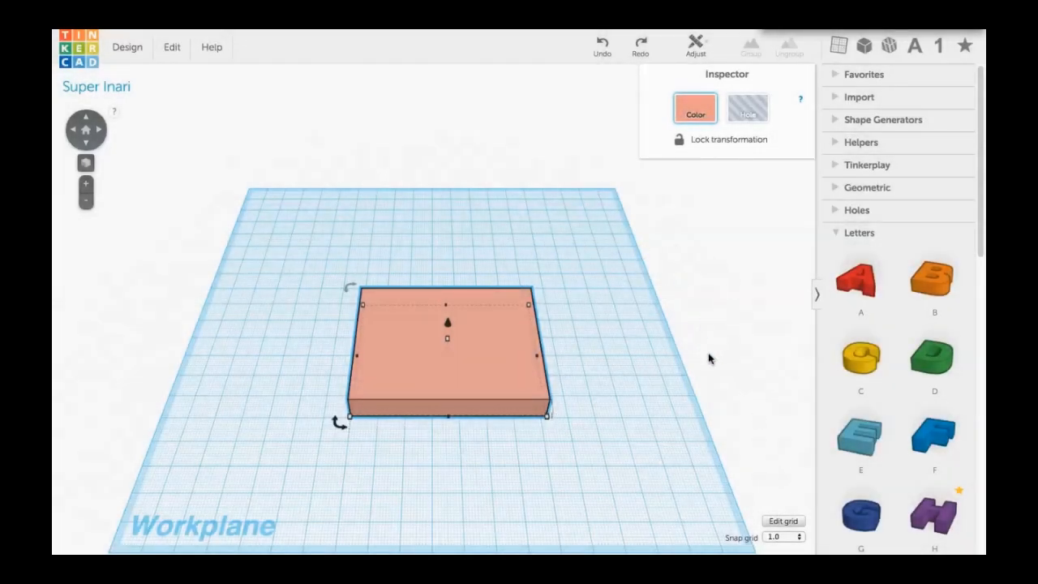
# Place a new workplane on the top face of the salmon-coloured base plate in the Super Inari design.
pyautogui.click(838, 45)
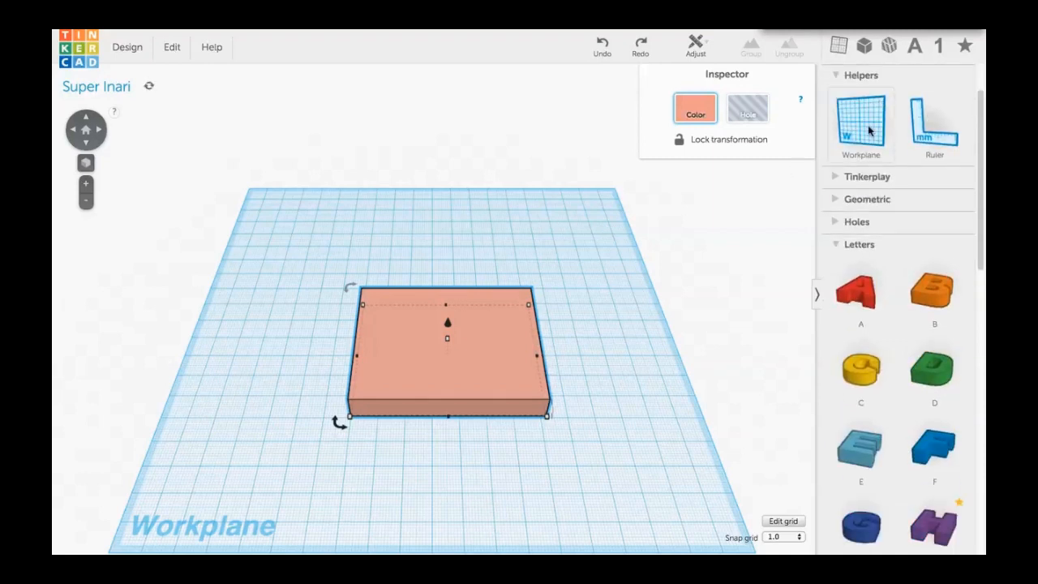
pyautogui.moveTo(882, 129); pyautogui.dragTo(449, 355)
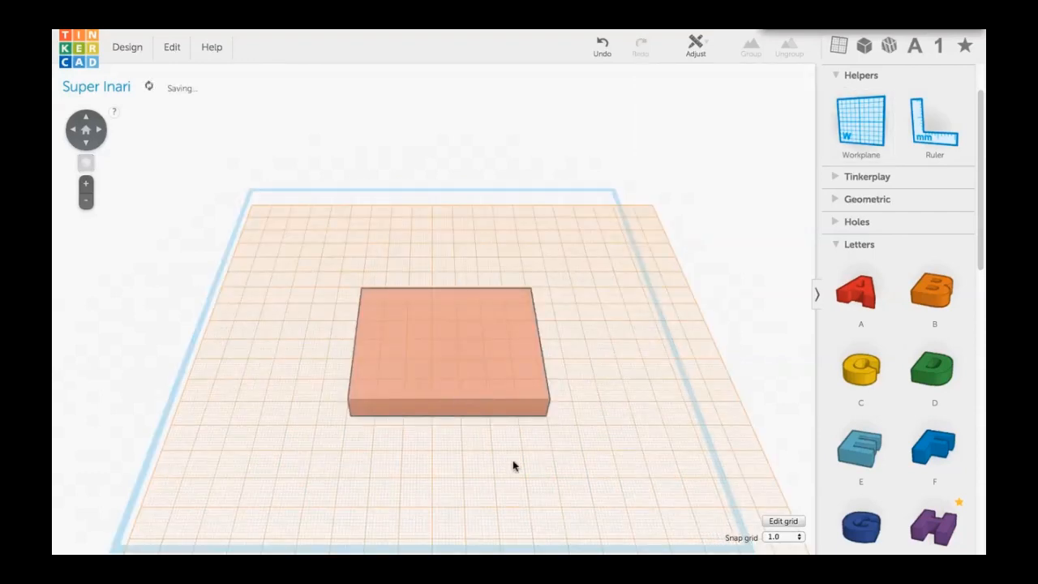
pyautogui.moveTo(488, 466)
pyautogui.mouseDown(button='right')
pyautogui.moveTo(443, 278)
pyautogui.moveTo(482, 447)
pyautogui.moveTo(479, 477)
pyautogui.mouseUp(button='right')
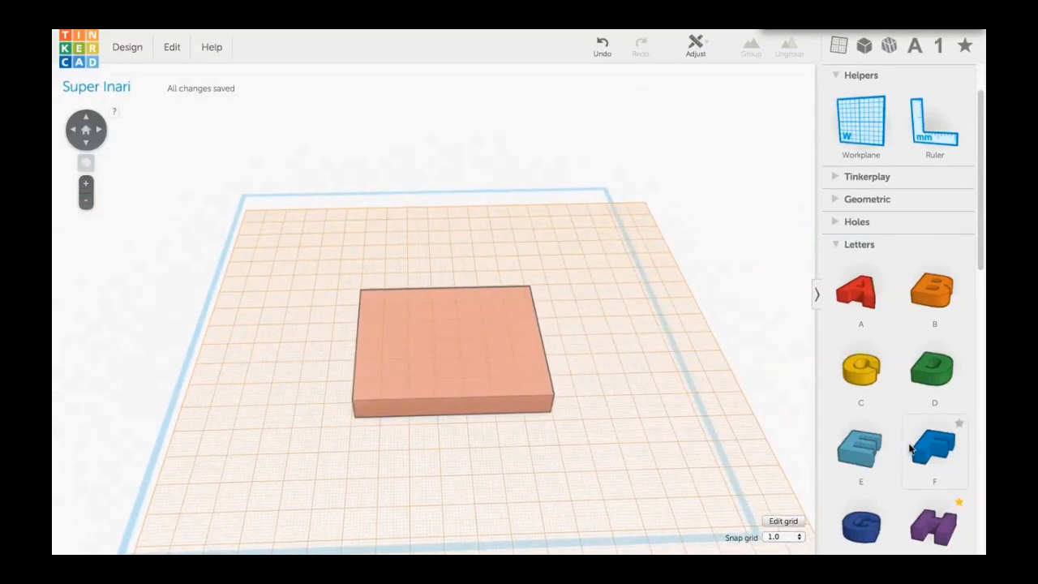
# Place the letters F, Y and I in a row across the top of the base plate.
pyautogui.moveTo(938, 445); pyautogui.dragTo(402, 350)
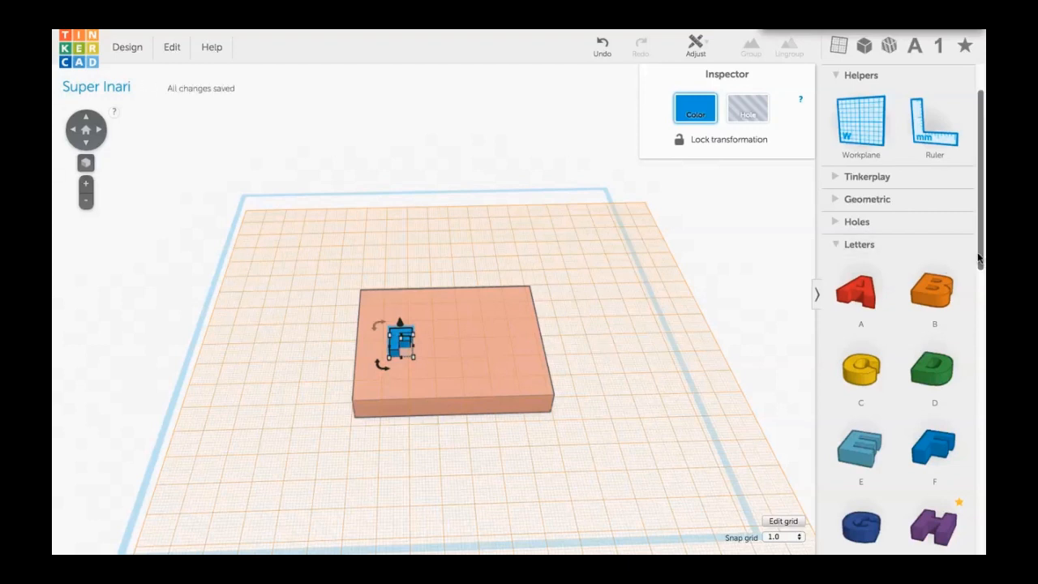
pyautogui.moveTo(980, 260); pyautogui.dragTo(981, 538)
pyautogui.moveTo(863, 483); pyautogui.dragTo(450, 348)
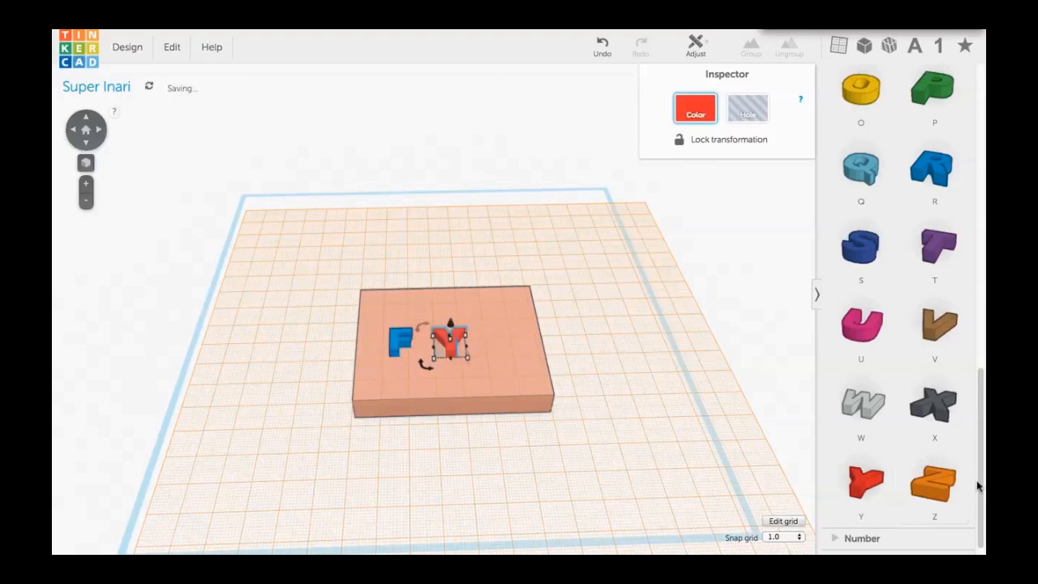
pyautogui.scroll(6, 908, 324)
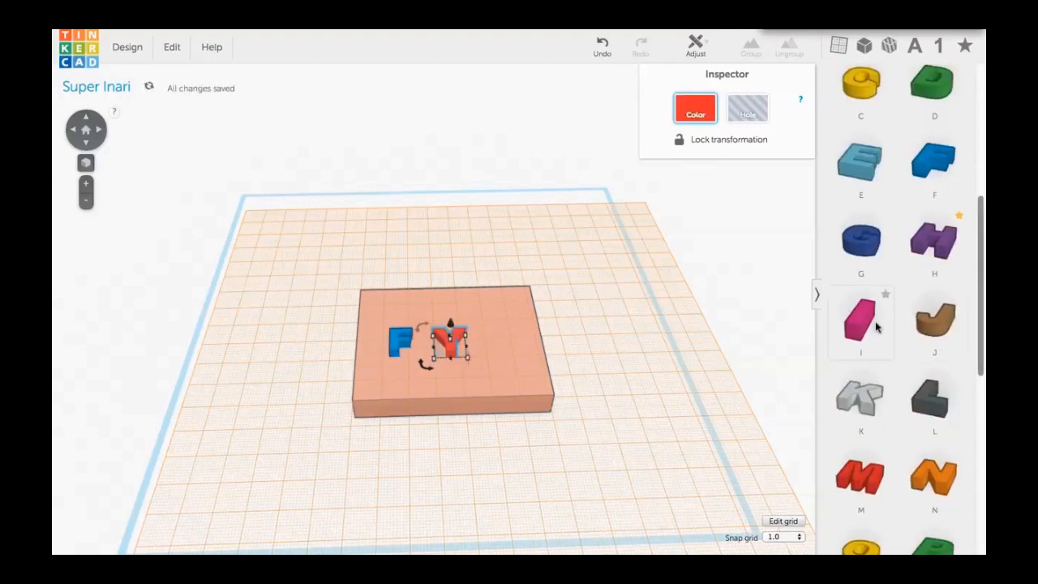
pyautogui.moveTo(858, 324); pyautogui.dragTo(491, 347)
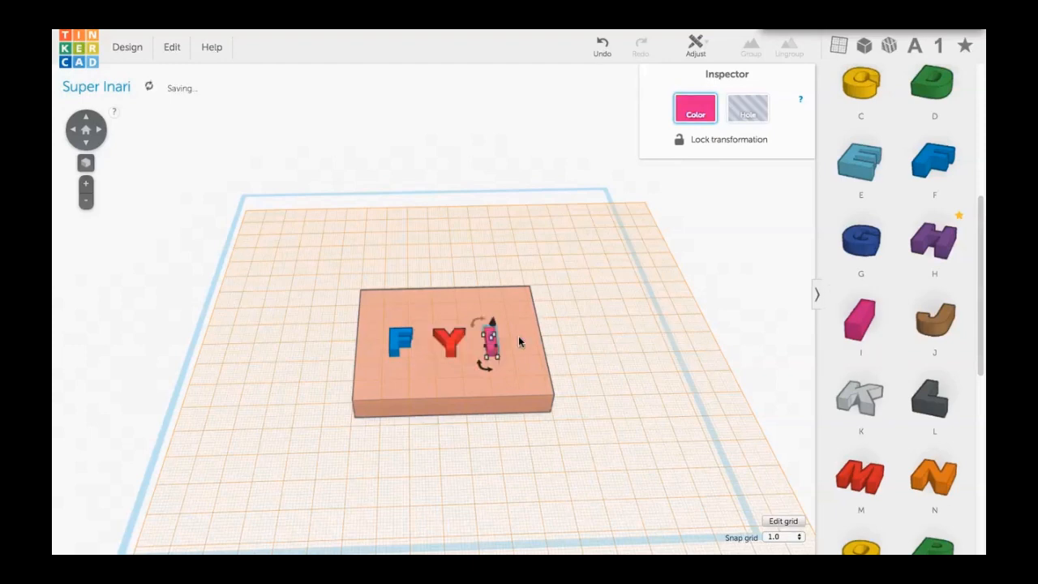
# Enlarge the letter F to roughly twice its size, keeping it beside the Y on the plate.
pyautogui.click(87, 184)
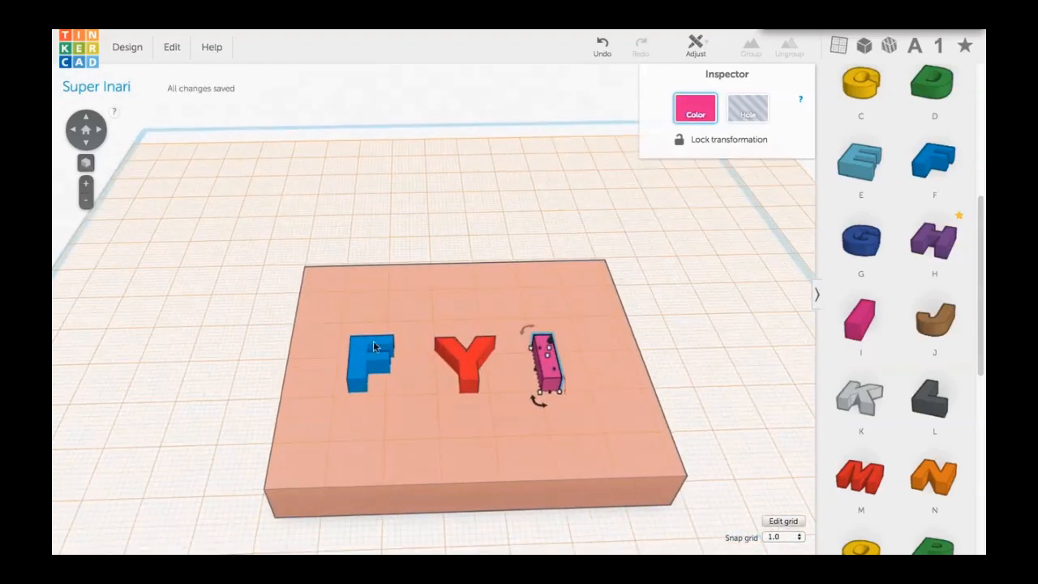
pyautogui.click(367, 368)
pyautogui.moveTo(394, 394)
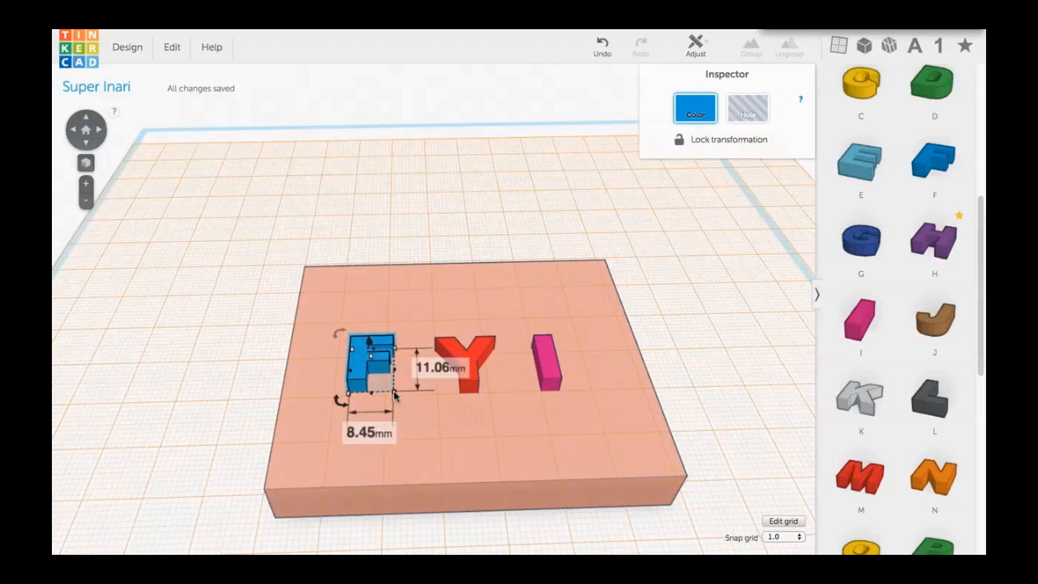
pyautogui.moveTo(394, 394); pyautogui.dragTo(425, 428)
pyautogui.moveTo(350, 351); pyautogui.dragTo(343, 338)
pyautogui.moveTo(514, 364); pyautogui.dragTo(528, 470, button='right')
pyautogui.moveTo(373, 391); pyautogui.dragTo(379, 351)
# Enlarge the letter Y to about 17 by 23 mm to match the F, and widen it further toward the I.
pyautogui.click(445, 392)
pyautogui.moveTo(492, 395); pyautogui.dragTo(515, 339)
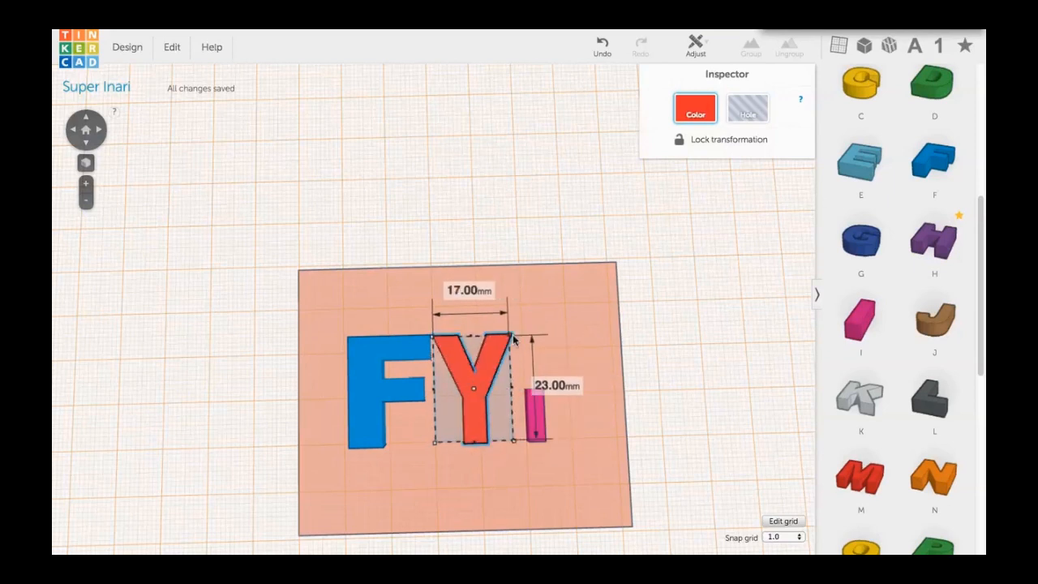
pyautogui.moveTo(498, 388); pyautogui.dragTo(527, 387)
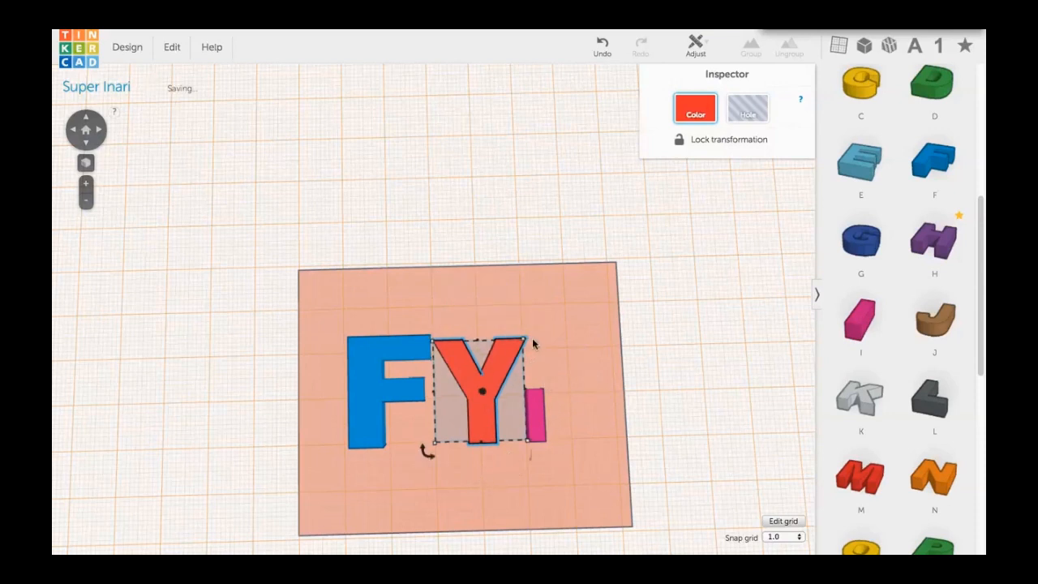
# Move the letter I a little away from the Y and enlarge it to match the height of the F and Y.
pyautogui.moveTo(527, 338)
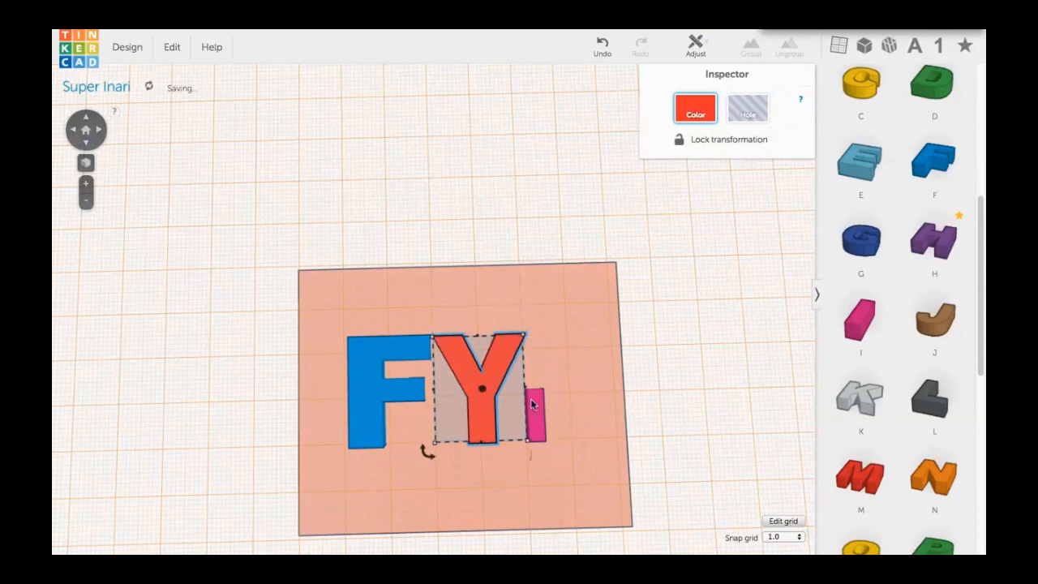
pyautogui.moveTo(534, 401); pyautogui.dragTo(544, 401)
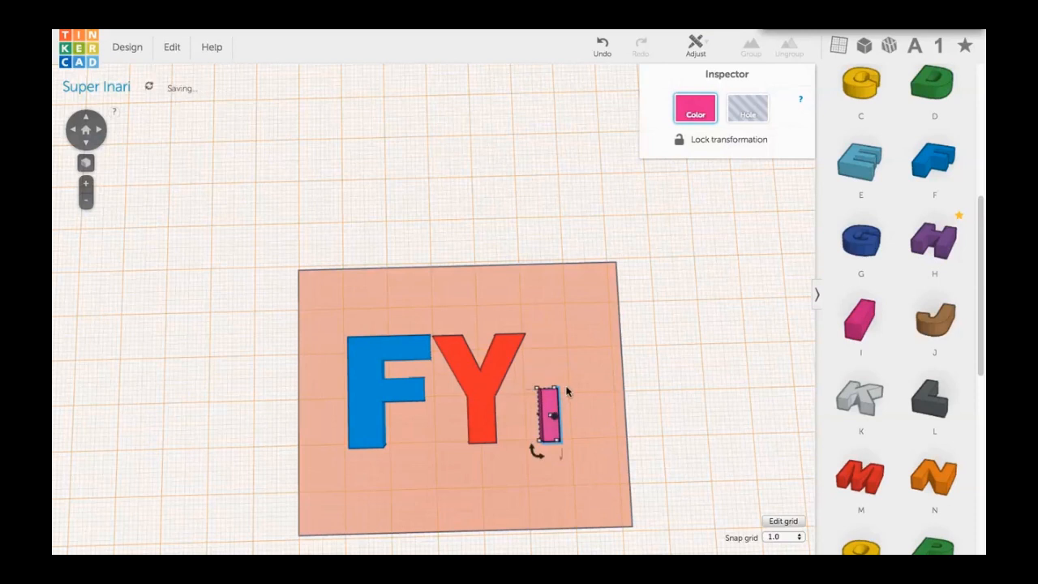
pyautogui.moveTo(556, 387); pyautogui.dragTo(565, 337)
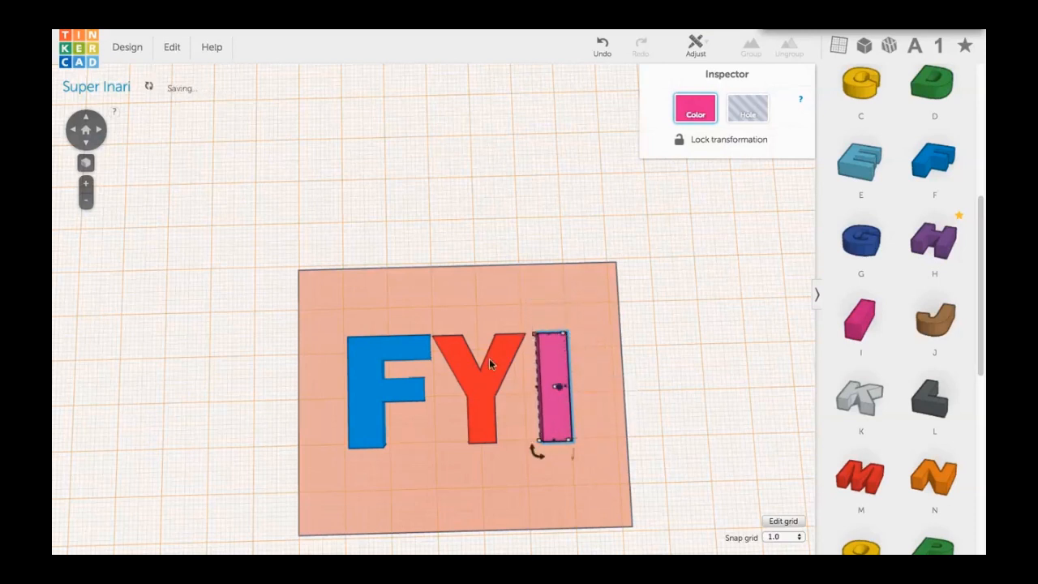
# Narrow the letter F slightly to leave a gap between it and the Y.
pyautogui.click(352, 394)
pyautogui.moveTo(433, 341); pyautogui.dragTo(423, 341)
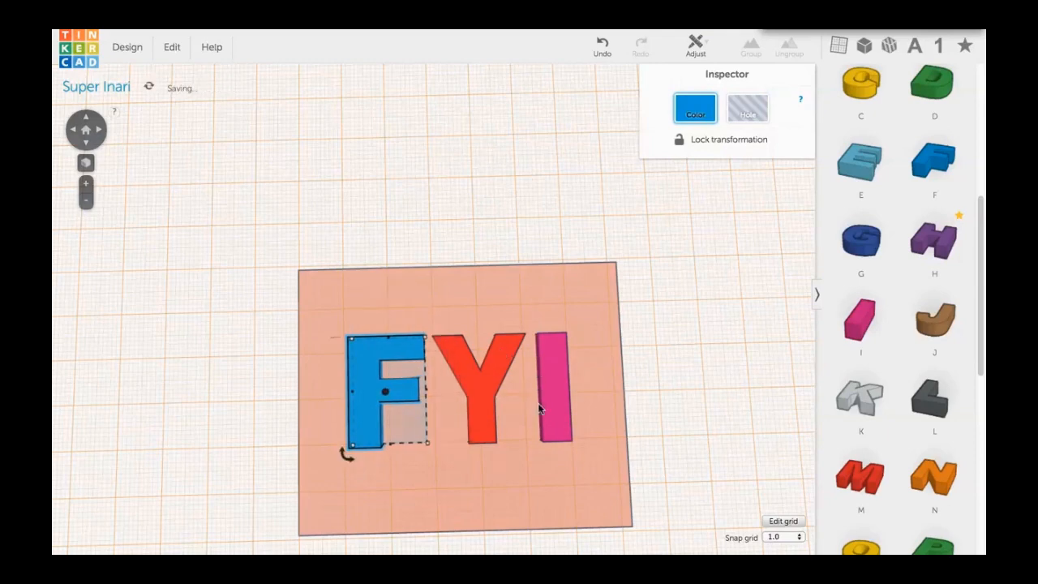
pyautogui.click(546, 395)
# Group the letters F, Y and I with the base plate into one object.
pyautogui.click(85, 129)
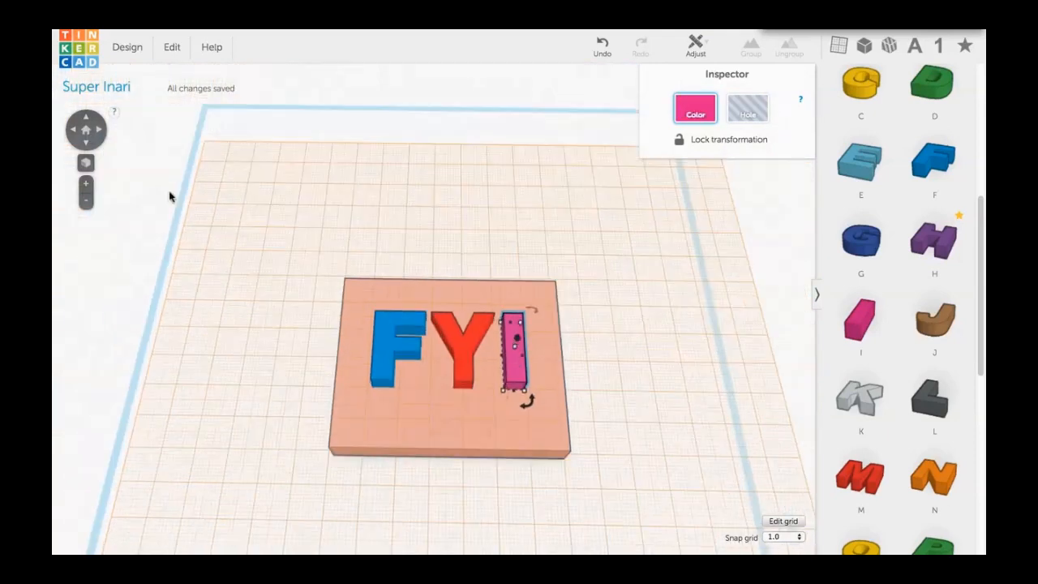
pyautogui.moveTo(301, 243); pyautogui.dragTo(662, 457)
pyautogui.click(751, 44)
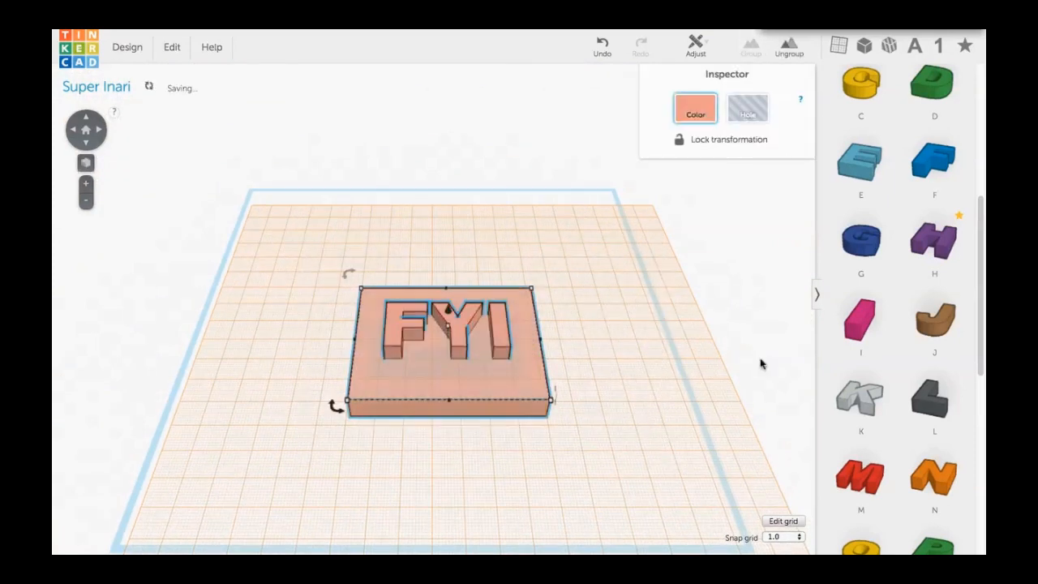
# Mirror the grouped FYI stamp horizontally by pulling its corner past the opposite side, and reposition it on the workplane.
pyautogui.moveTo(385, 460); pyautogui.dragTo(434, 486, button='right')
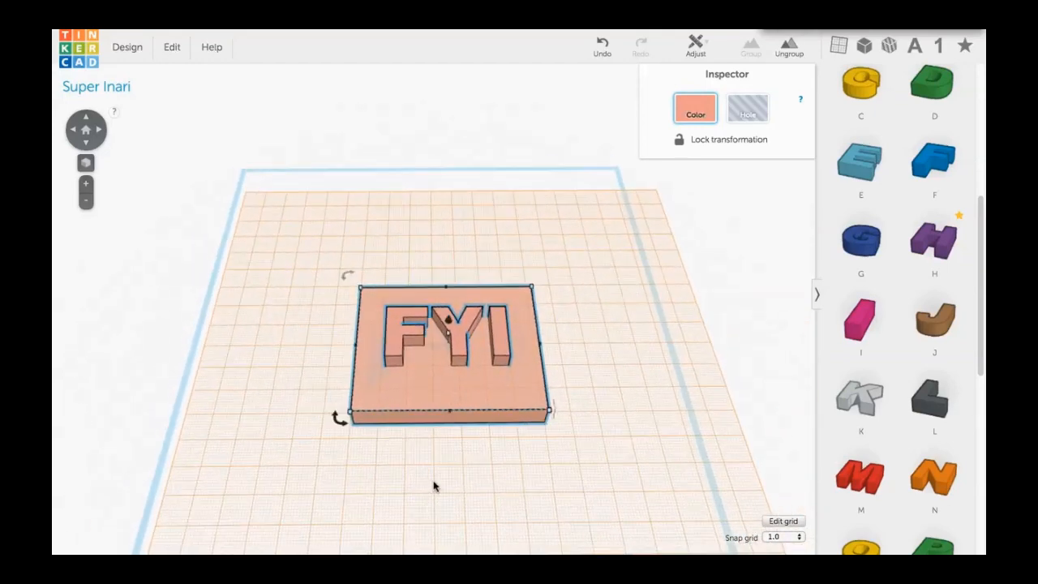
pyautogui.moveTo(437, 386); pyautogui.dragTo(565, 381)
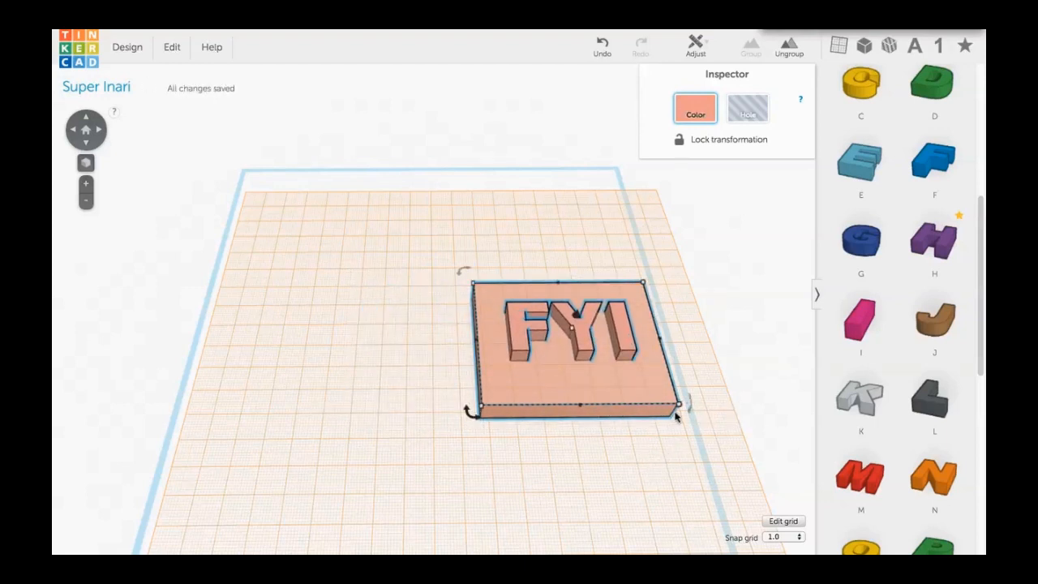
pyautogui.moveTo(679, 407)
pyautogui.moveTo(680, 407); pyautogui.dragTo(289, 407)
pyautogui.moveTo(373, 382); pyautogui.dragTo(437, 383)
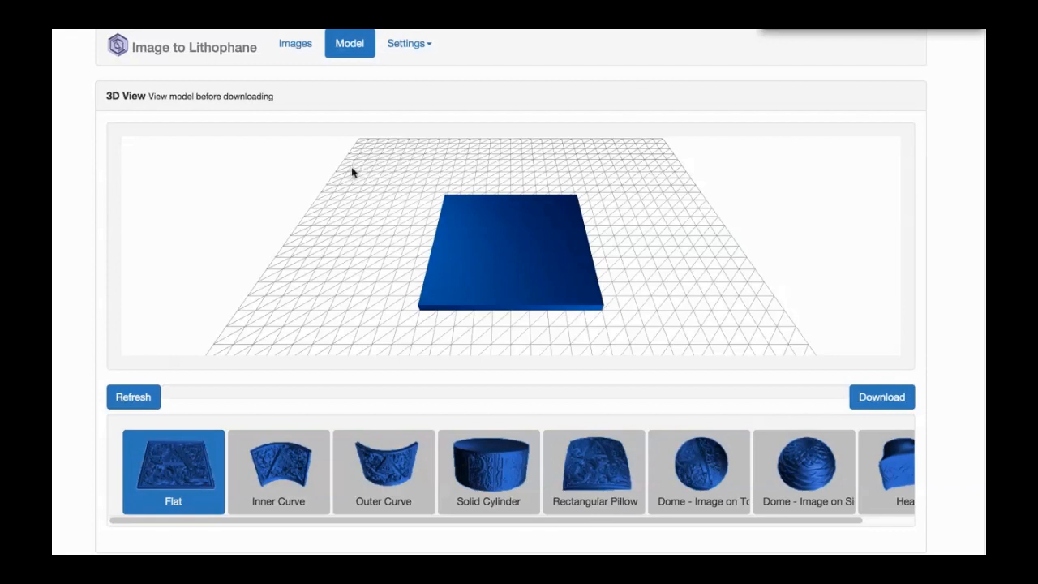
# Switch to Image to Lithophane and load the image red-eared-slider.jpg from the 3dtutorial3 folder.
pyautogui.click(297, 44)
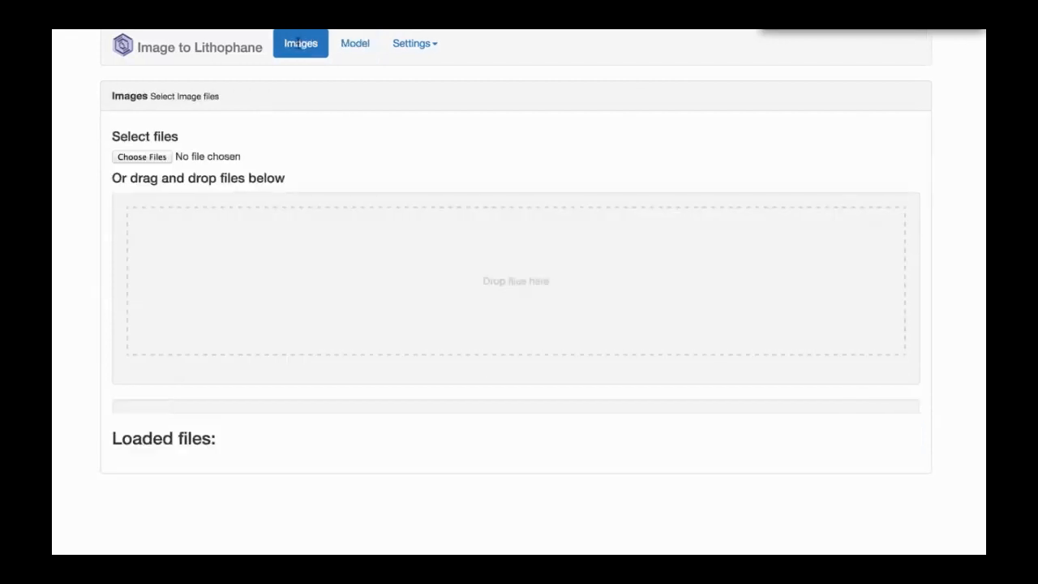
pyautogui.click(155, 158)
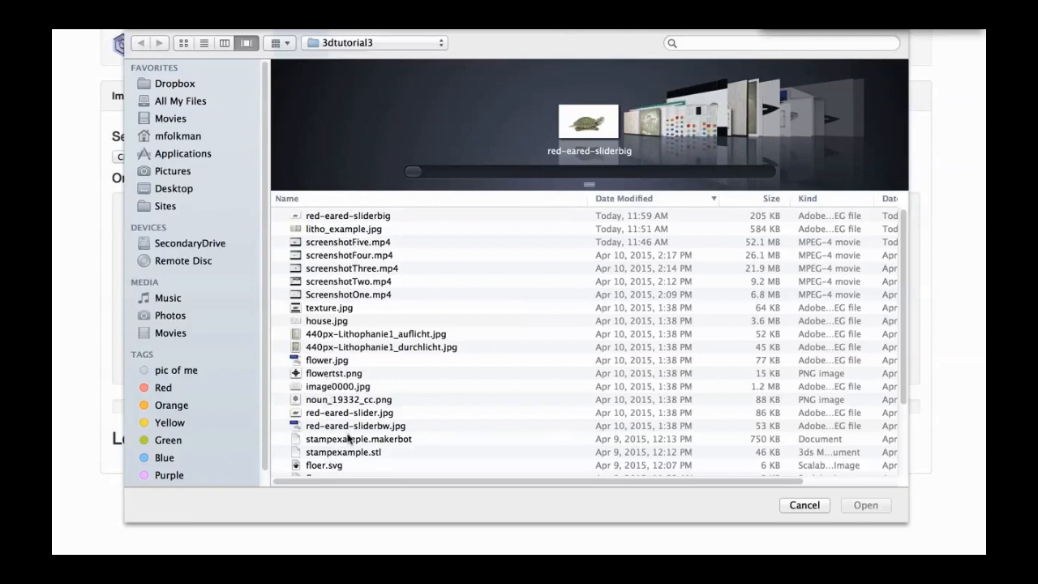
pyautogui.scroll(-1, 356, 428)
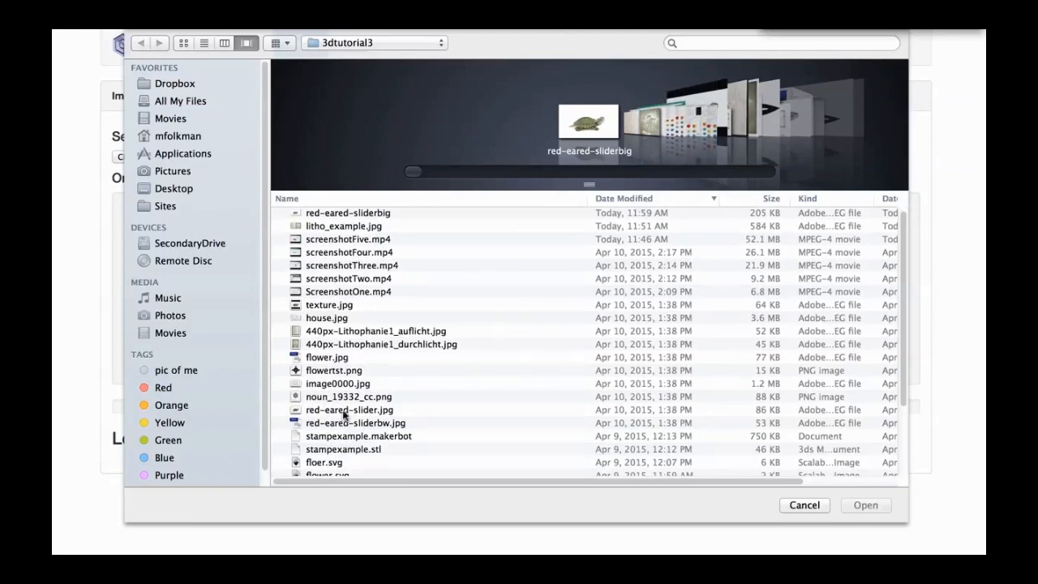
pyautogui.click(347, 411)
pyautogui.click(875, 505)
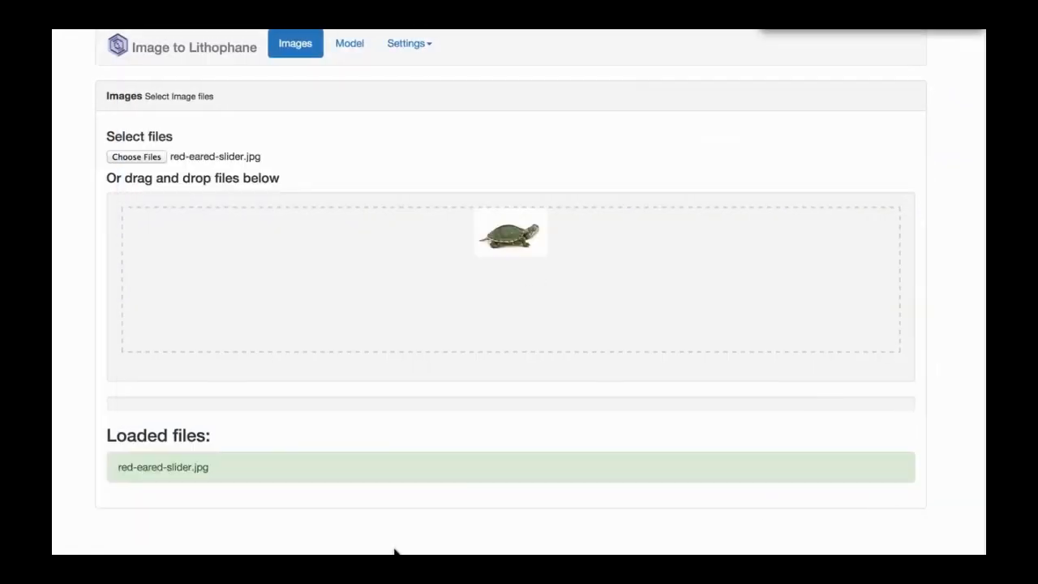
# Generate the flat lithophane model from the loaded turtle image.
pyautogui.click(356, 479)
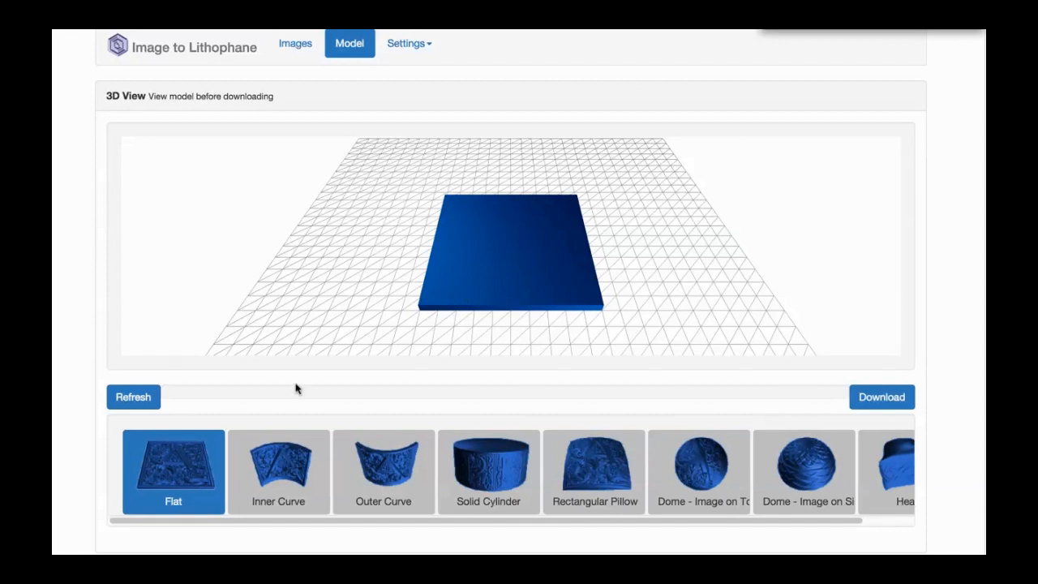
pyautogui.click(133, 397)
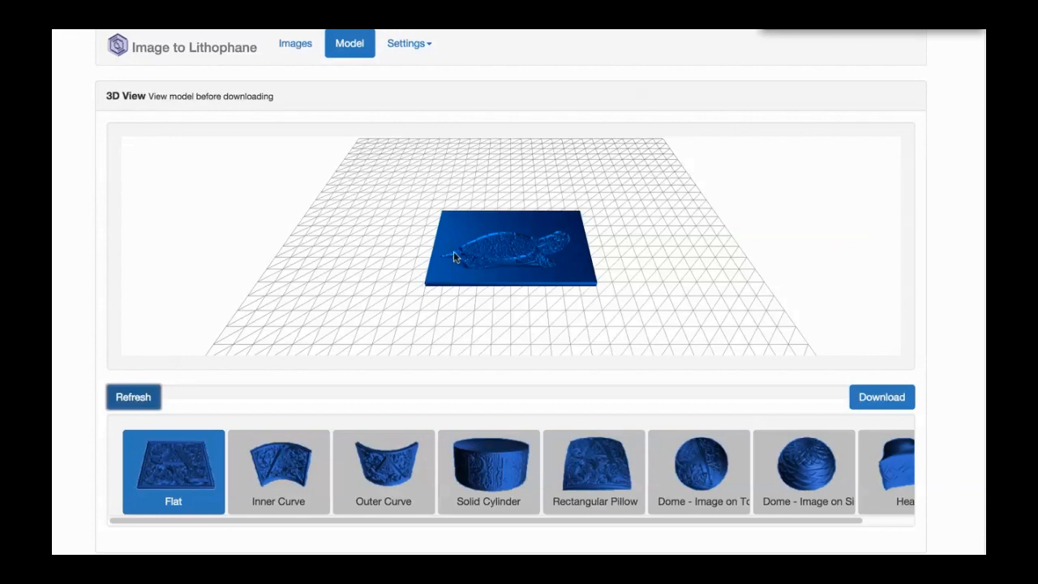
# Examine the turtle relief on the flat lithophane up close and from different angles.
pyautogui.moveTo(454, 251); pyautogui.dragTo(441, 296)
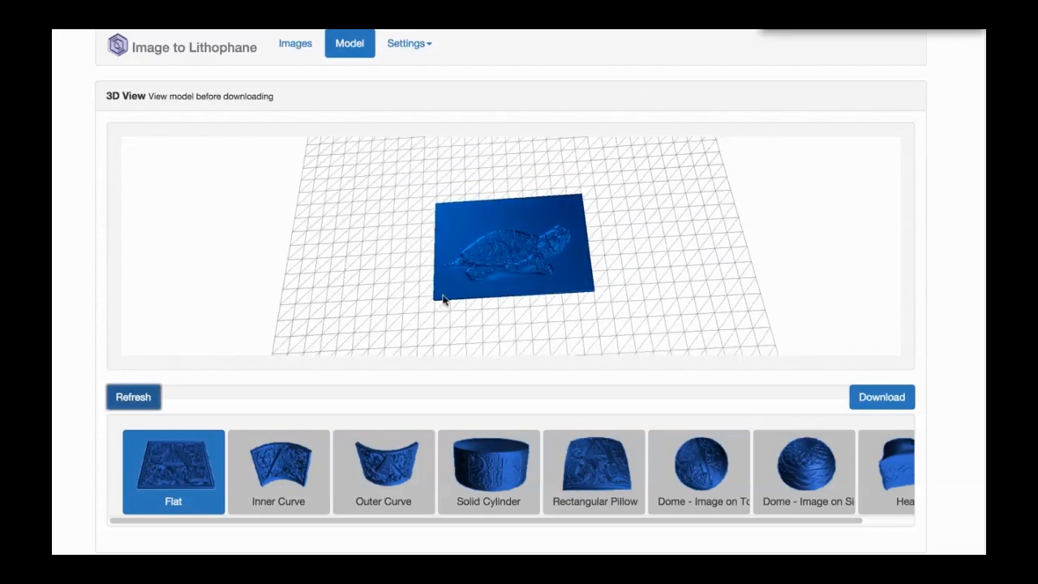
pyautogui.scroll(-3, 465, 291)
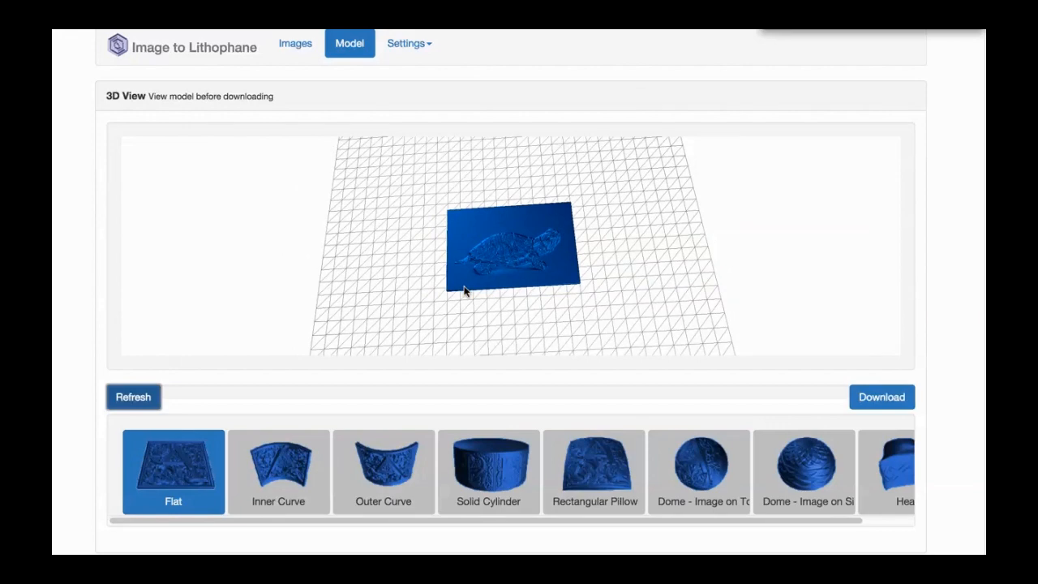
pyautogui.scroll(3, 464, 291)
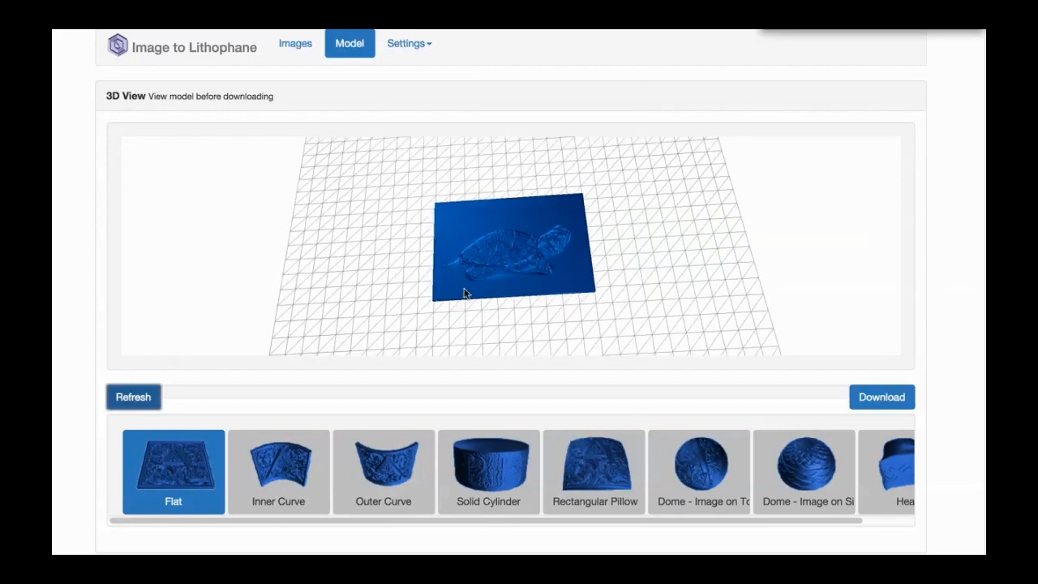
pyautogui.scroll(2, 464, 292)
pyautogui.scroll(5, 464, 293)
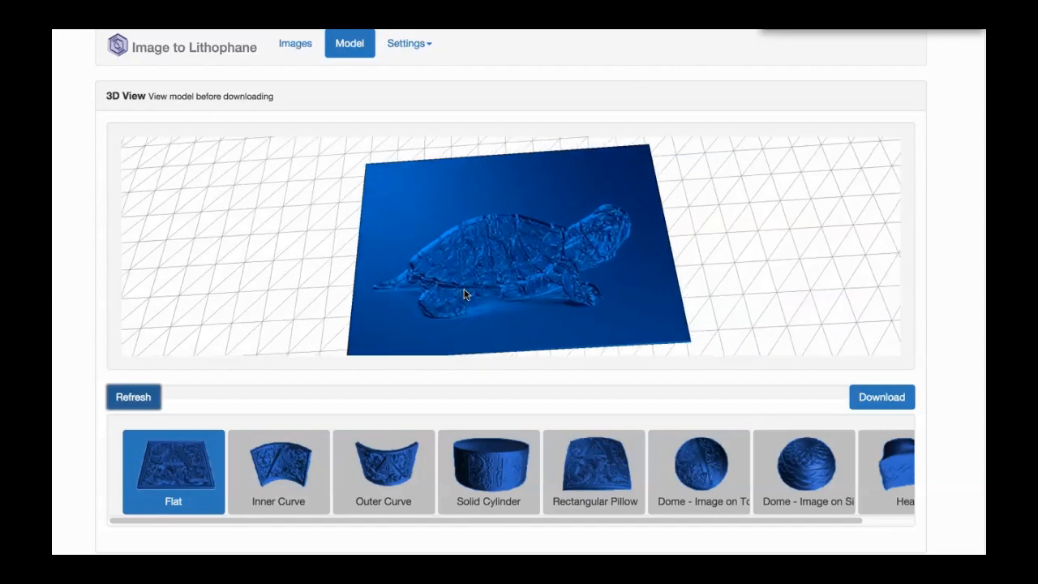
pyautogui.scroll(4, 465, 294)
pyautogui.moveTo(465, 295); pyautogui.dragTo(410, 288)
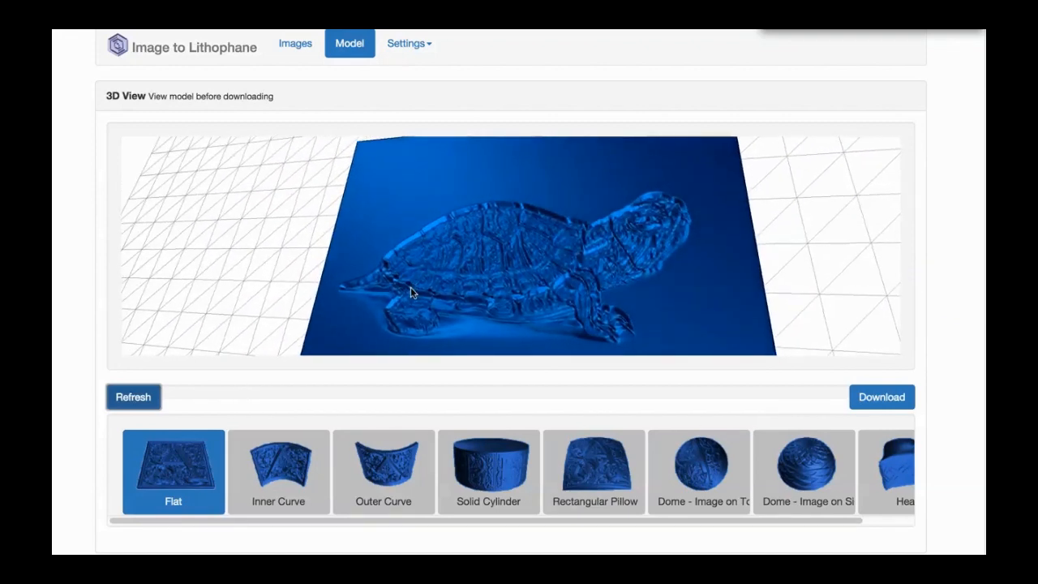
pyautogui.scroll(2, 425, 283)
pyautogui.scroll(-5, 427, 290)
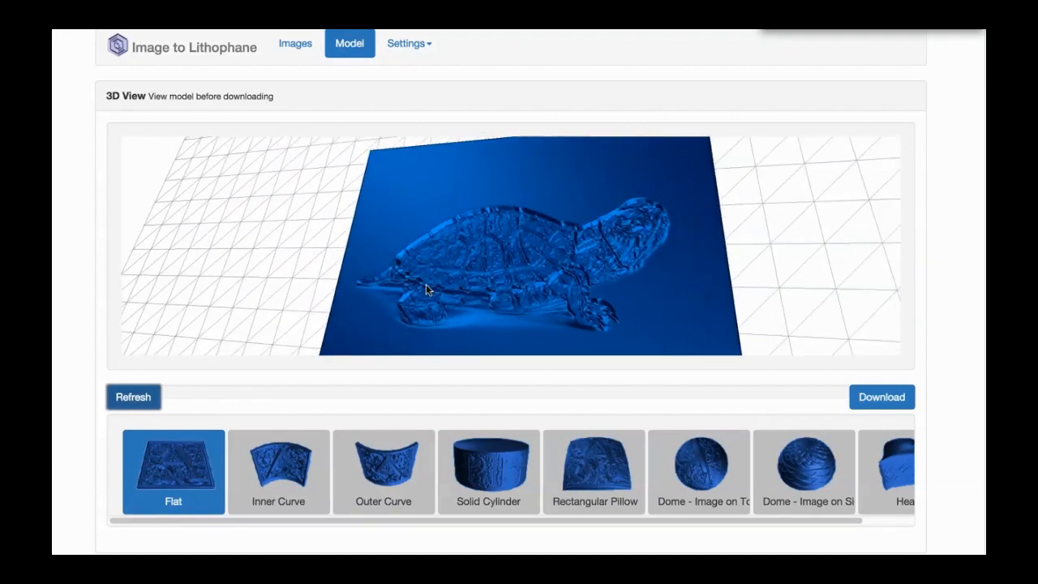
pyautogui.scroll(-1, 430, 292)
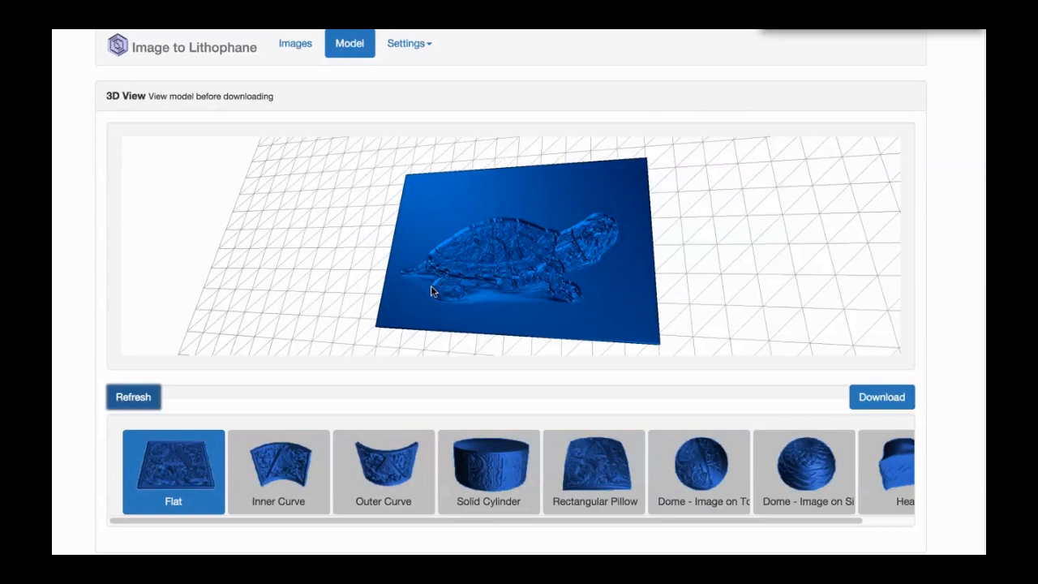
# Change the lithophane shape to Outer Curve and regenerate the model.
pyautogui.click(377, 474)
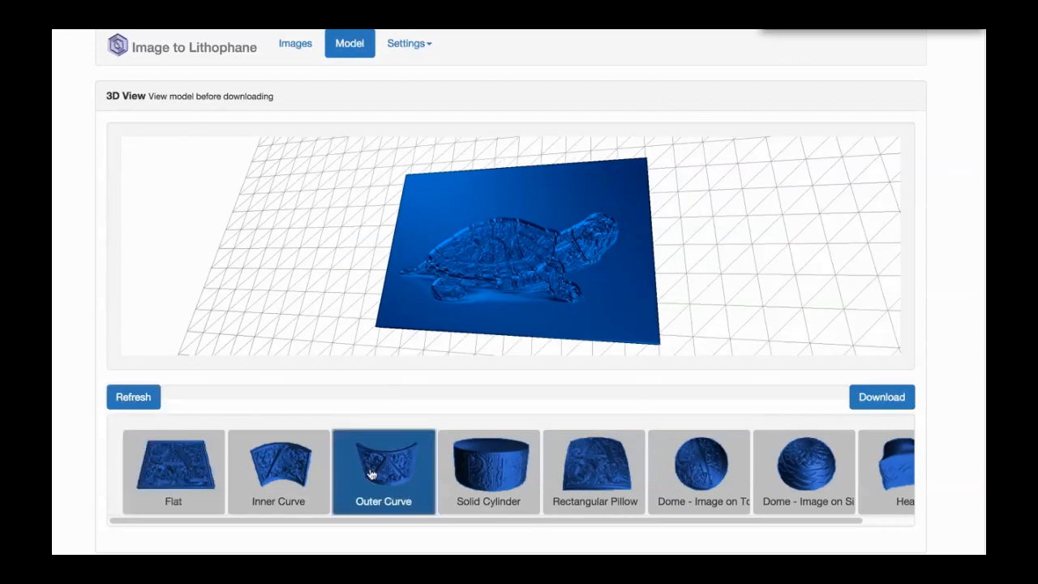
pyautogui.click(134, 397)
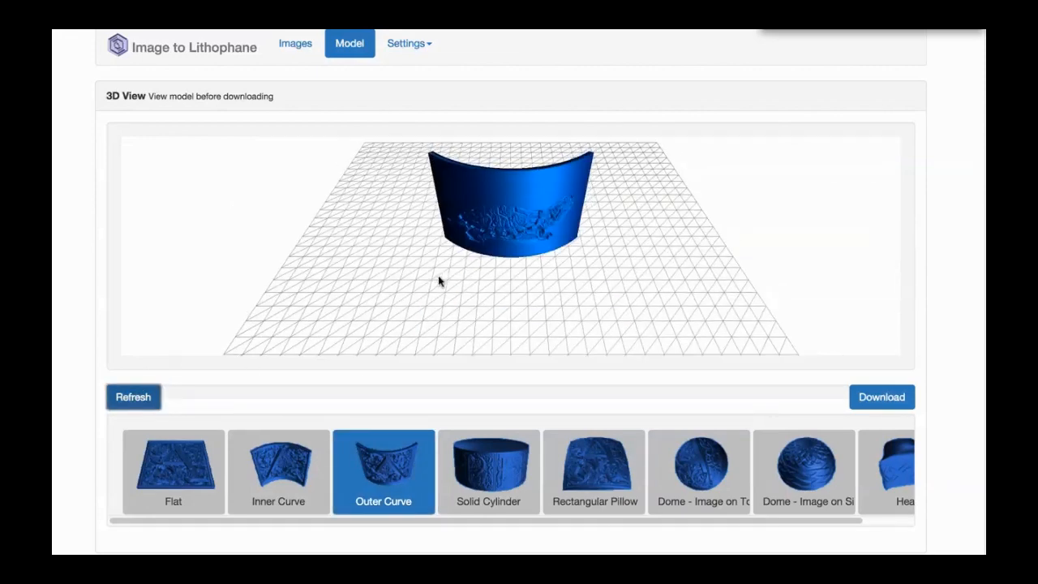
pyautogui.moveTo(560, 275); pyautogui.dragTo(503, 229)
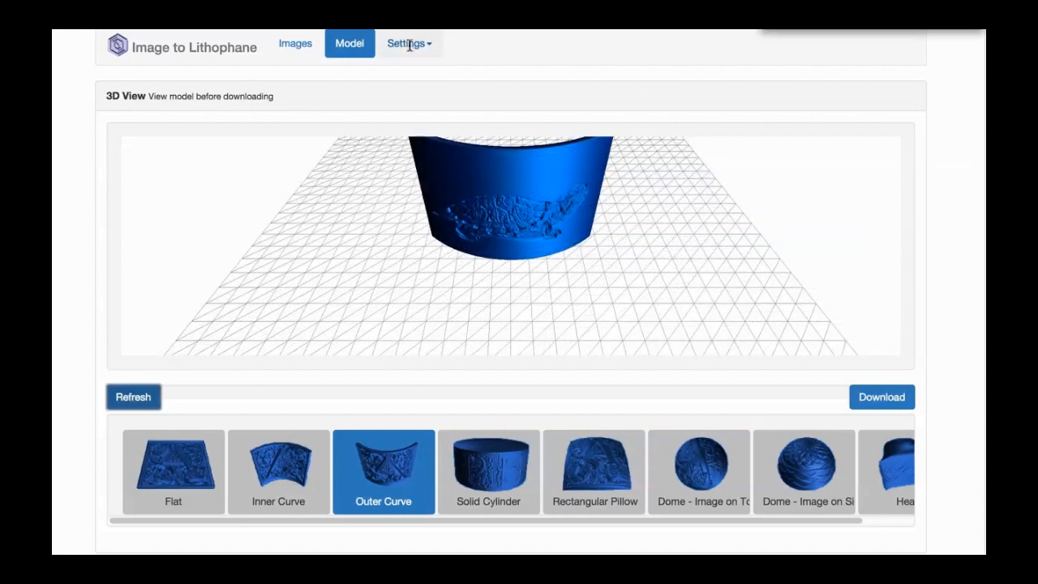
# Switch the image setting to Positive Image, regenerate the outer curve model and inspect its turtle relief.
pyautogui.click(409, 42)
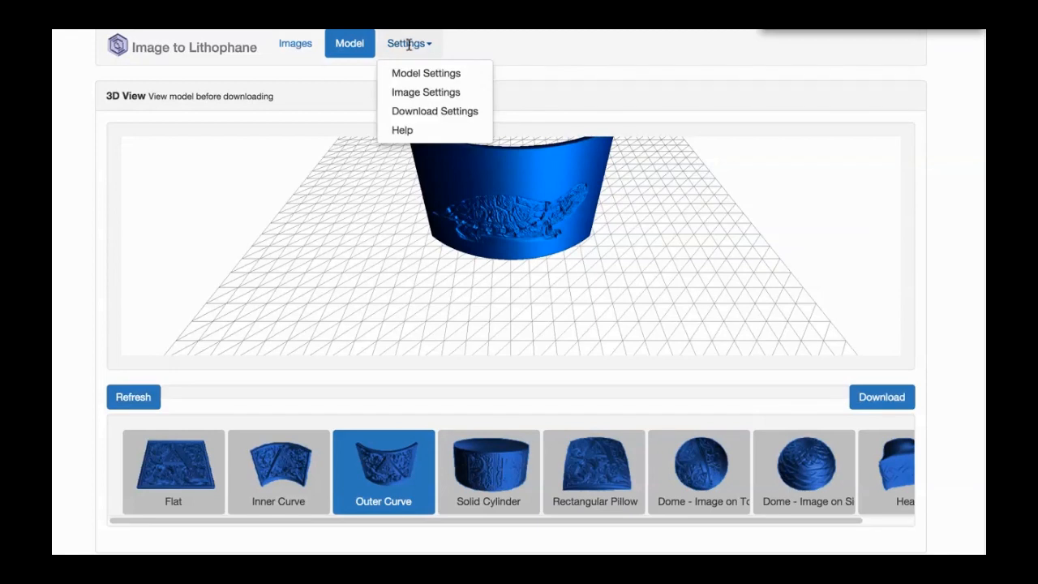
pyautogui.click(414, 92)
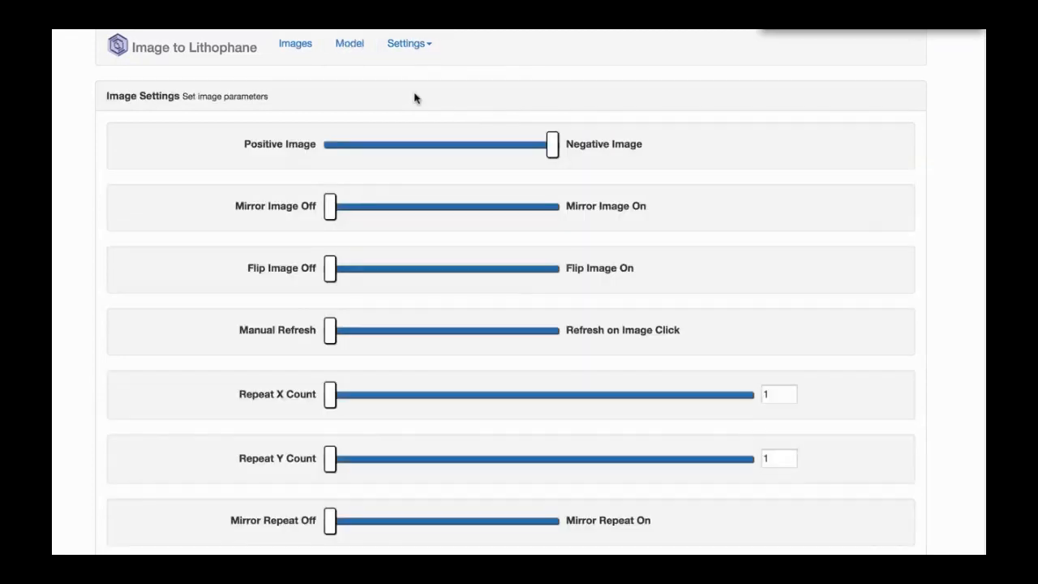
pyautogui.click(327, 153)
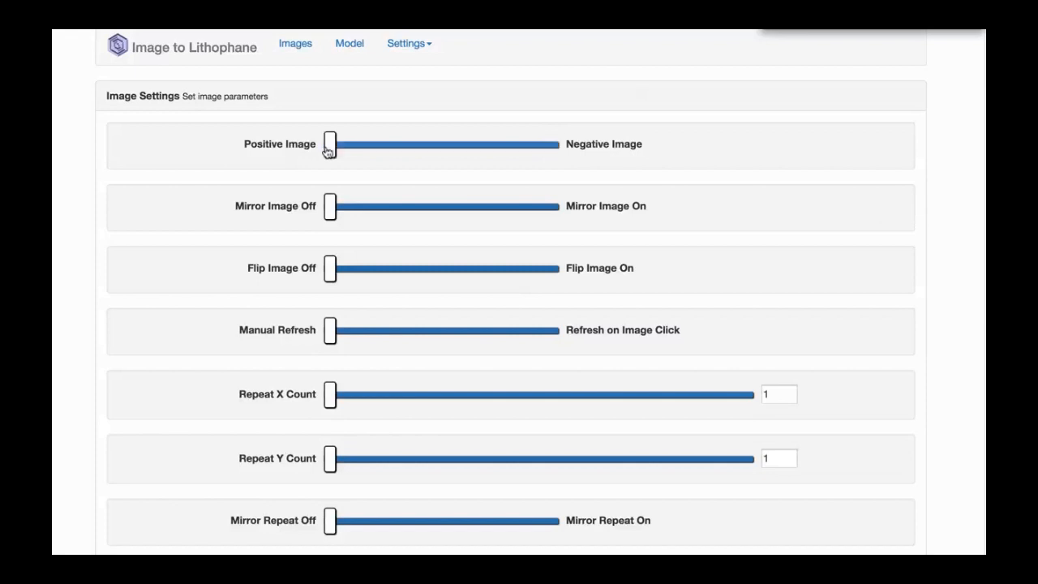
pyautogui.click(344, 47)
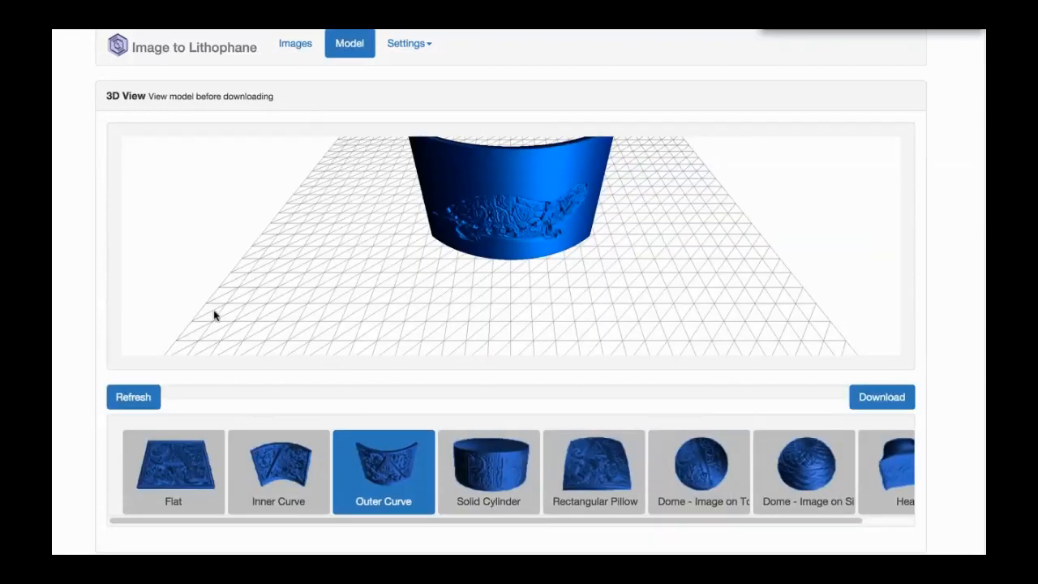
pyautogui.click(136, 398)
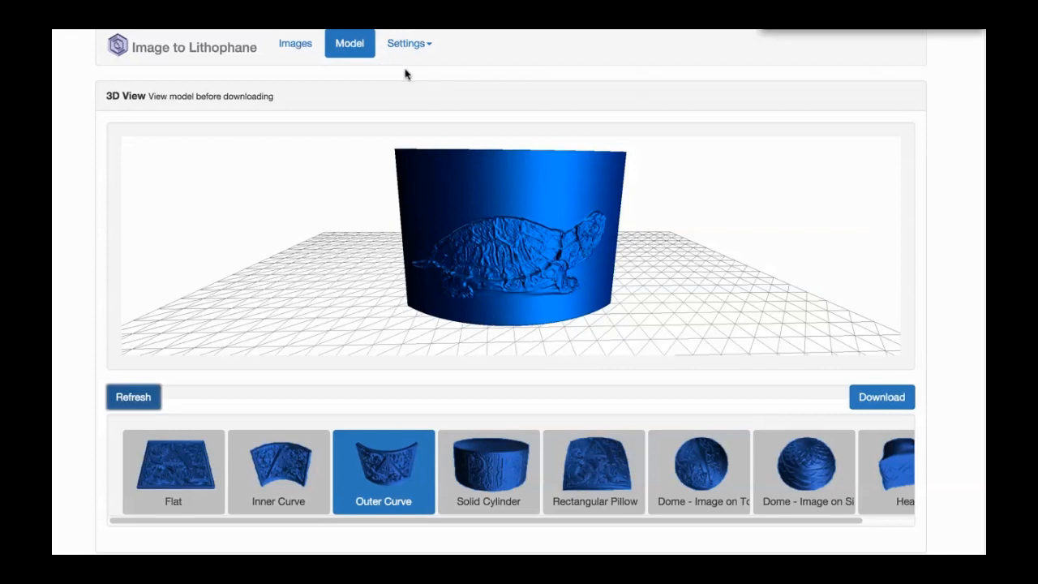
pyautogui.moveTo(615, 287); pyautogui.dragTo(642, 286)
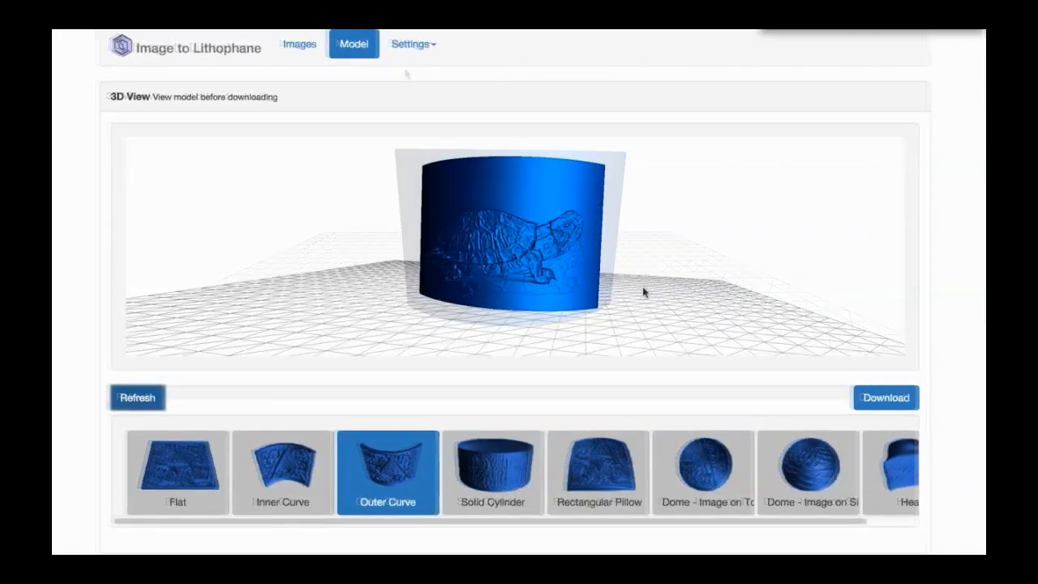
pyautogui.moveTo(642, 286); pyautogui.dragTo(667, 284)
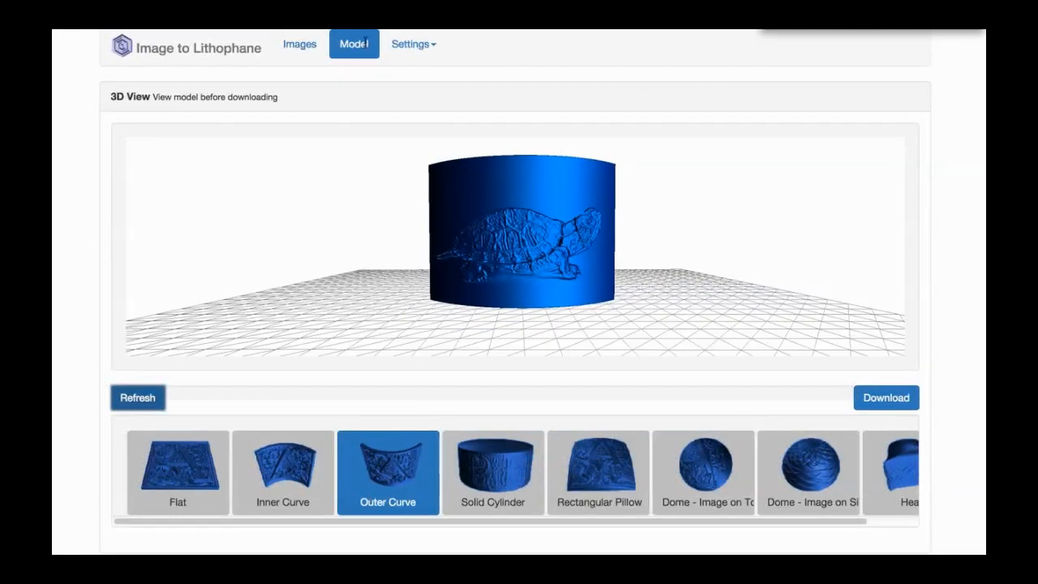
# Set the lithophane's thickness to 5 mm in the model settings.
pyautogui.click(402, 44)
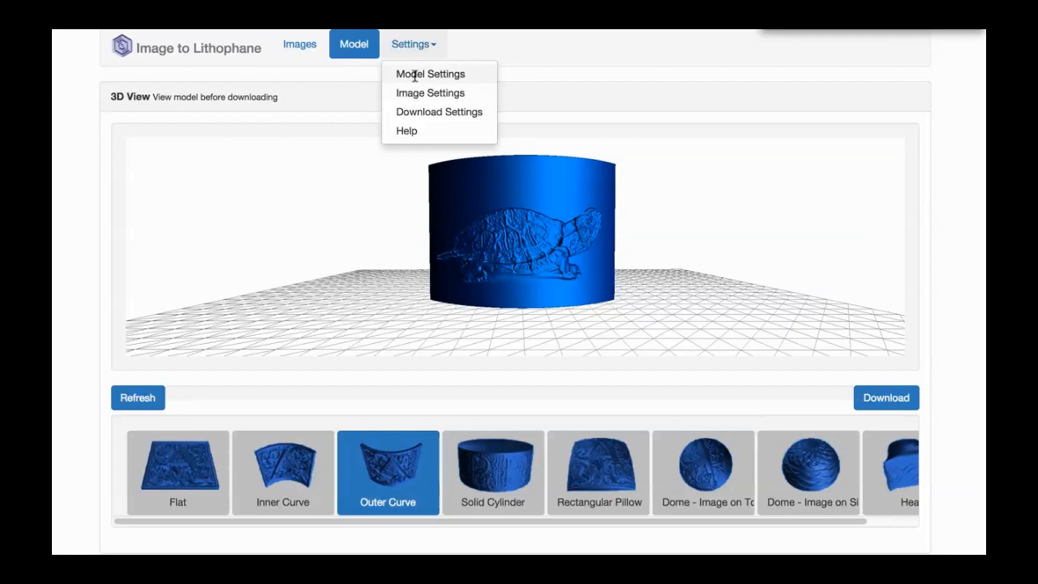
pyautogui.click(414, 75)
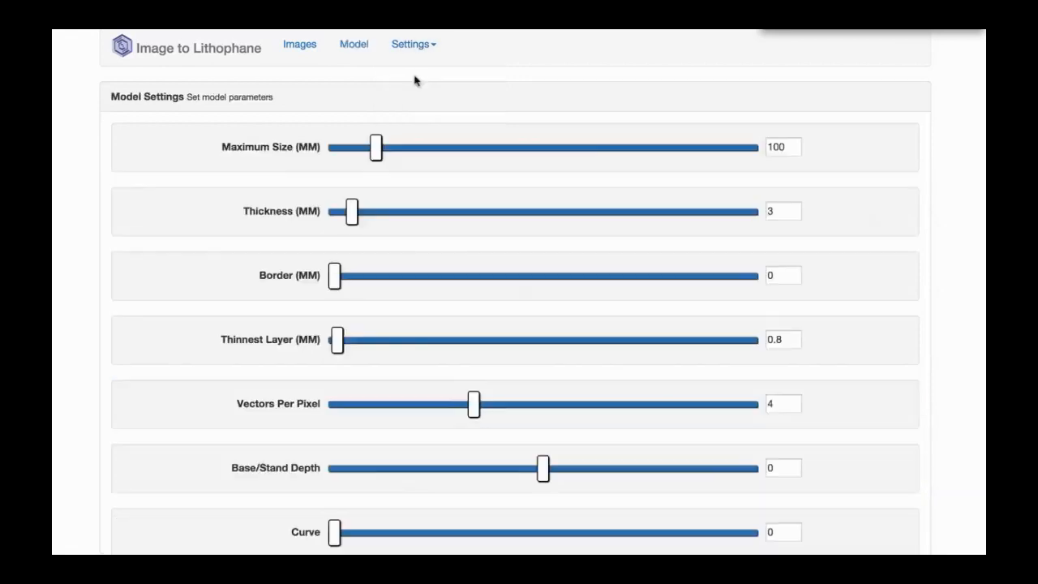
pyautogui.click(771, 211)
pyautogui.press('BackSpace')
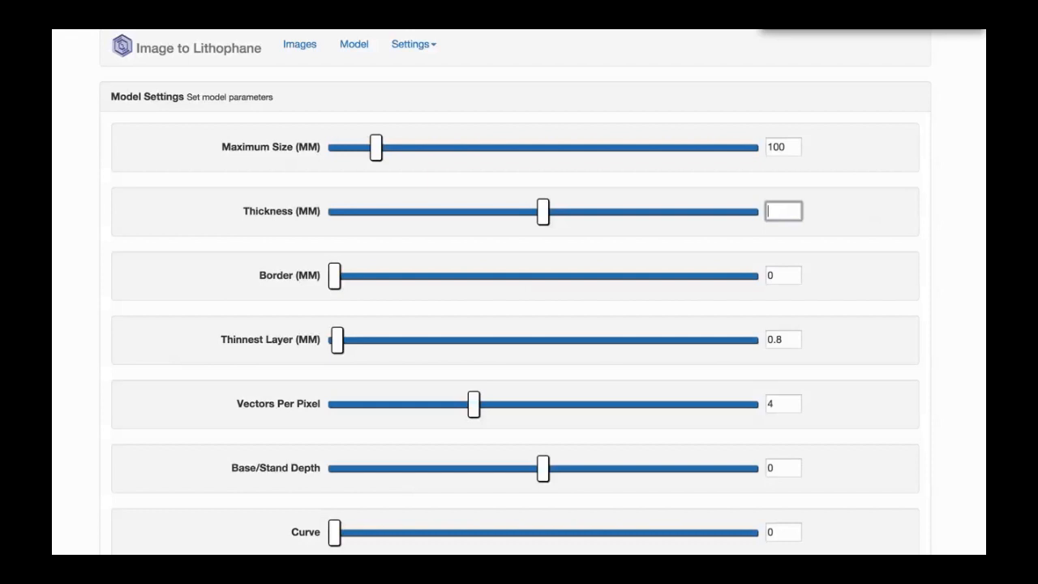
pyautogui.write('5')
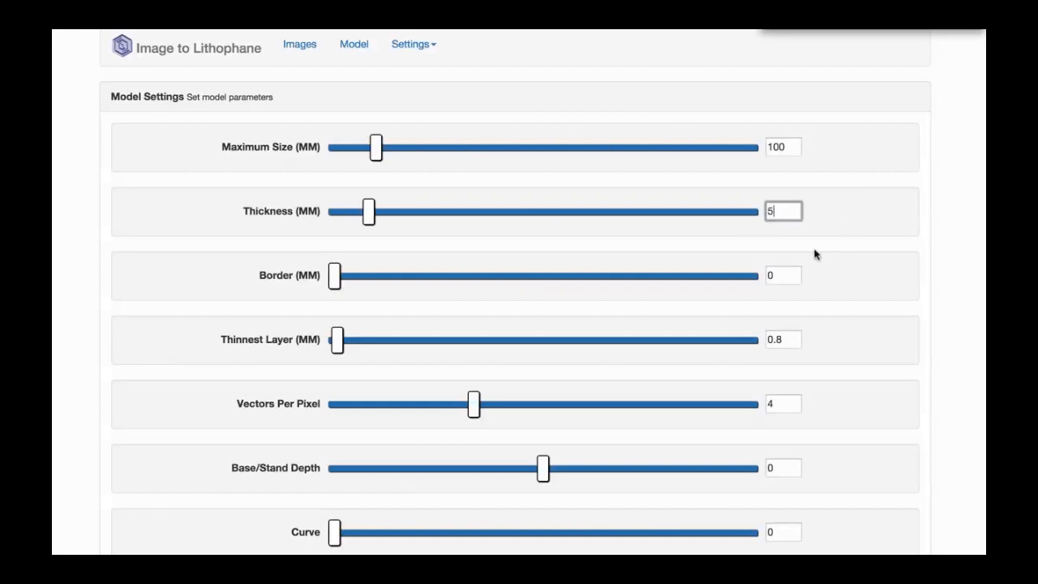
# Set the lithophane's border to 8 mm and its thinnest layer to 1 mm.
pyautogui.click(774, 275)
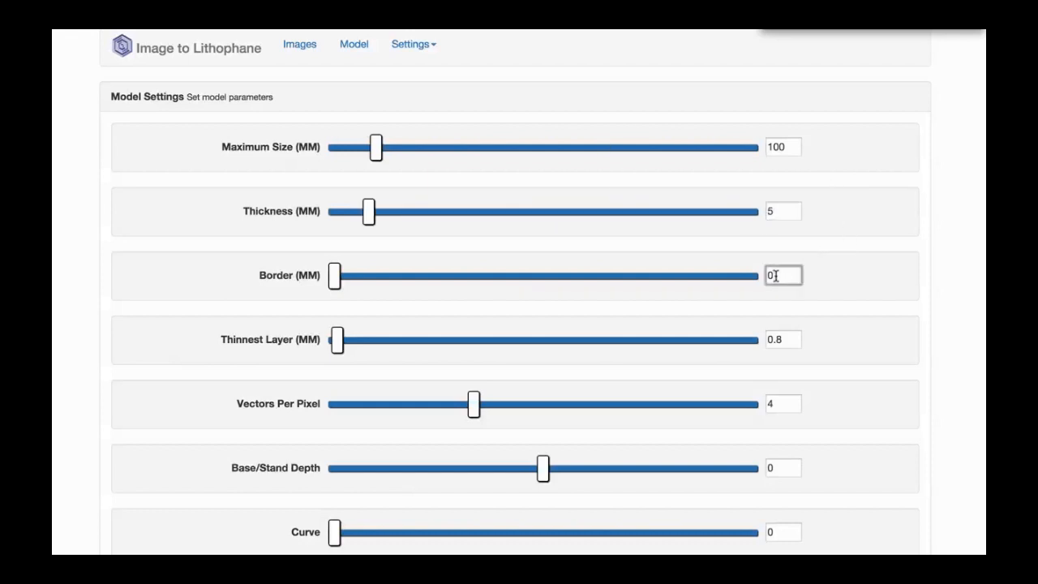
pyautogui.press('BackSpace')
pyautogui.write('8')
pyautogui.click(798, 344)
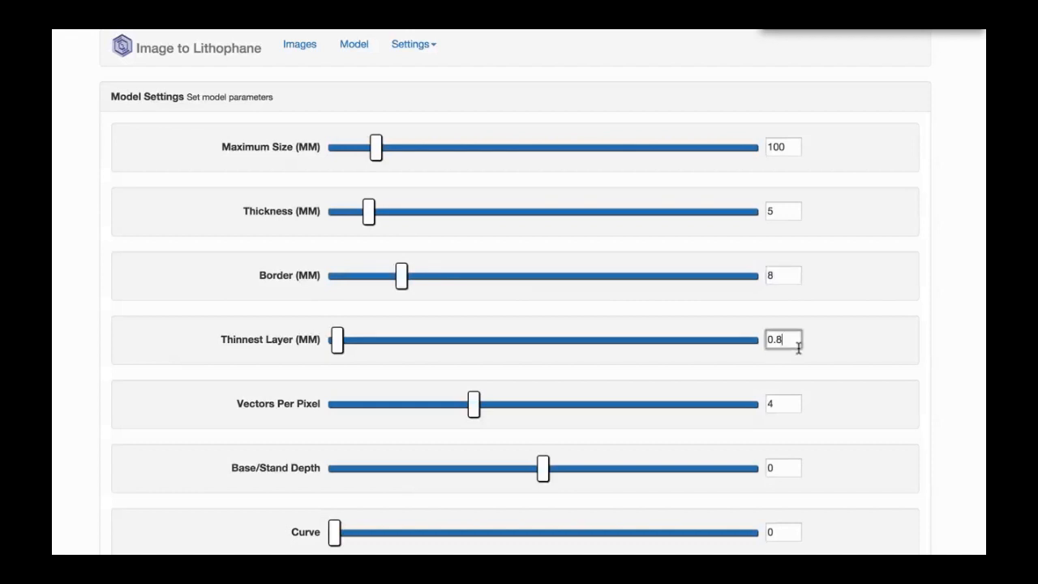
pyautogui.press('BackSpace')
pyautogui.press('BackSpace')
pyautogui.press('BackSpace')
pyautogui.write('1')
# Set the base/stand depth to 5 and the curve to 45.
pyautogui.click(776, 467)
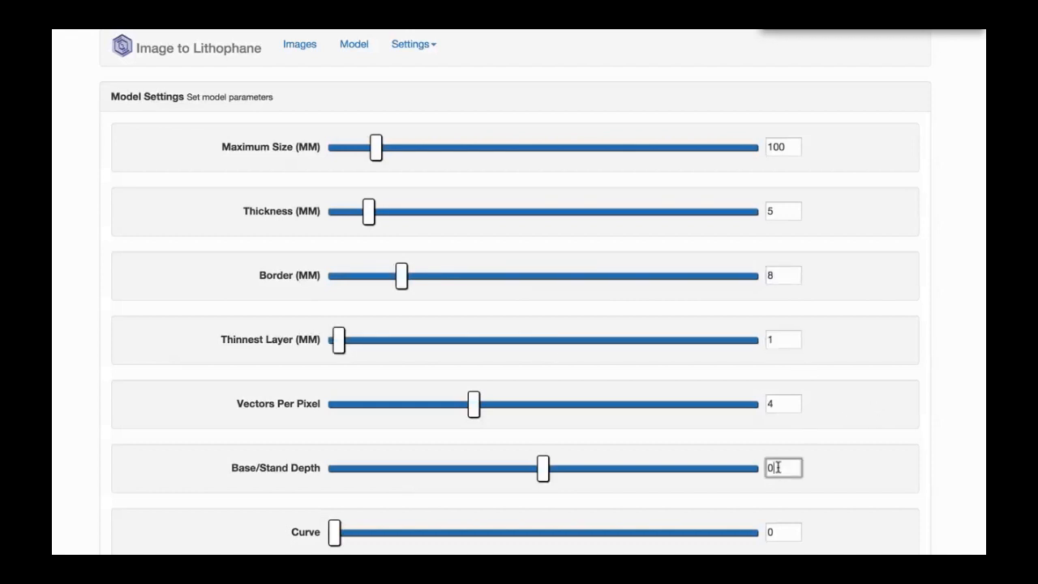
pyautogui.write('5')
pyautogui.click(781, 531)
pyautogui.press('BackSpace')
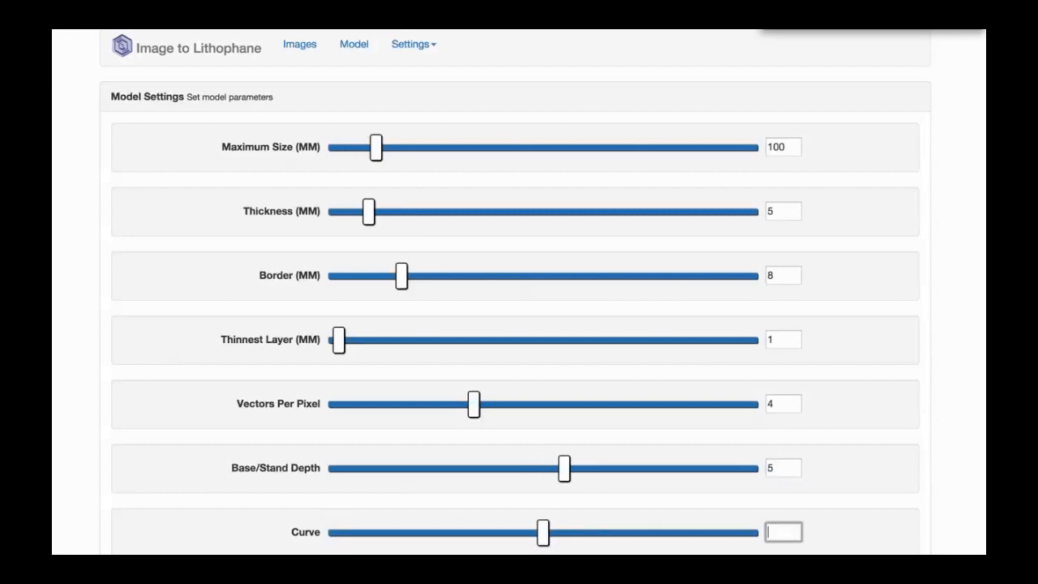
pyautogui.write('45')
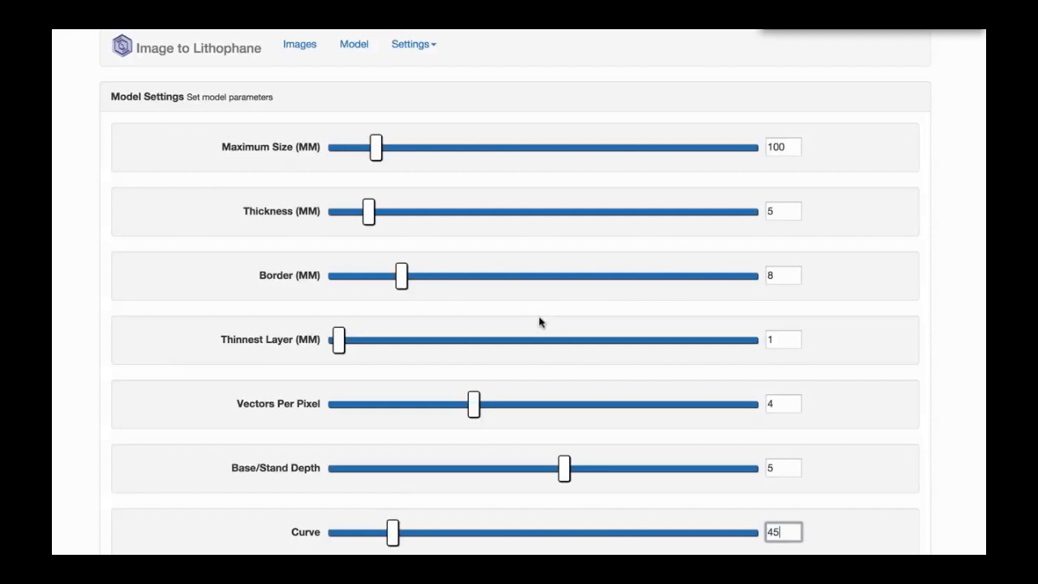
# Regenerate the outer curve model with the new model settings and inspect its border and turtle relief up close.
pyautogui.click(358, 47)
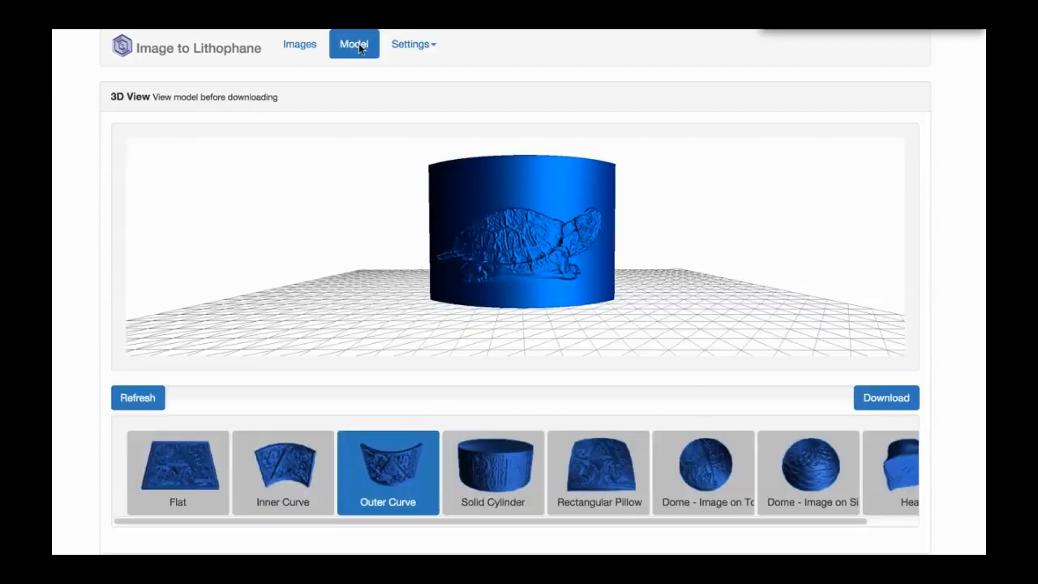
pyautogui.click(138, 398)
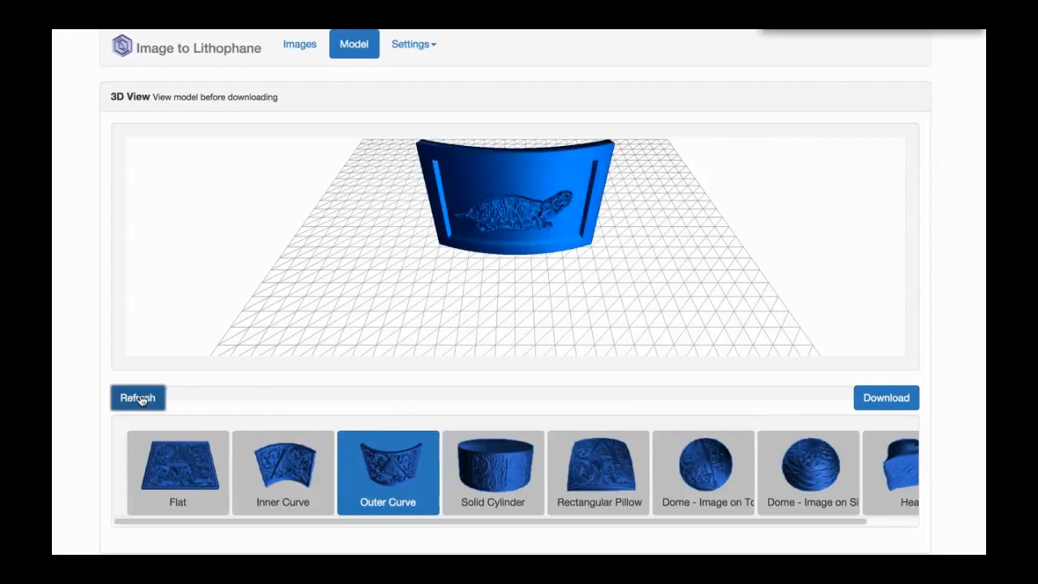
pyautogui.scroll(-2, 475, 257)
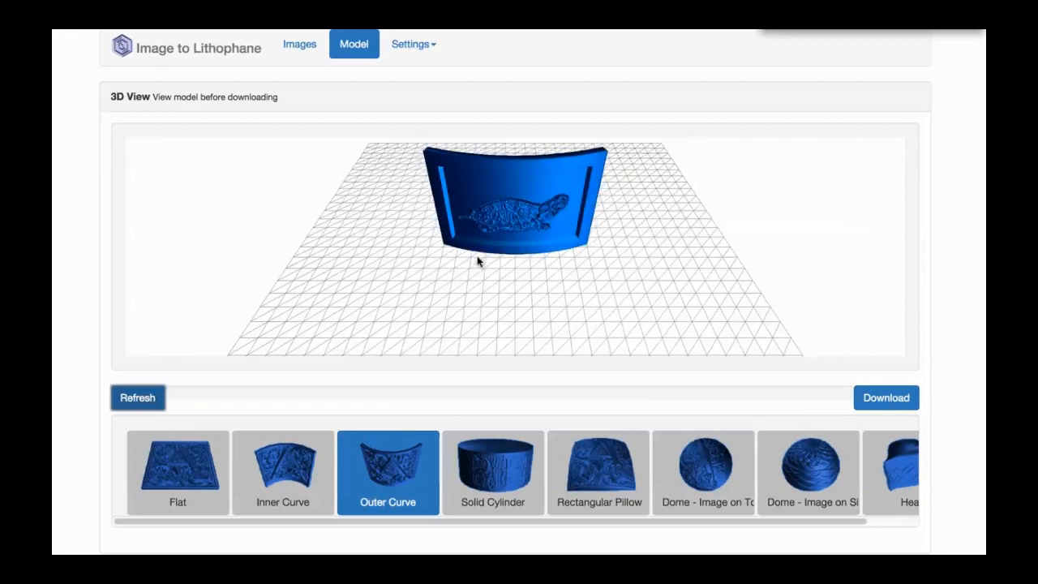
pyautogui.scroll(4, 476, 259)
pyautogui.moveTo(479, 264); pyautogui.dragTo(498, 213)
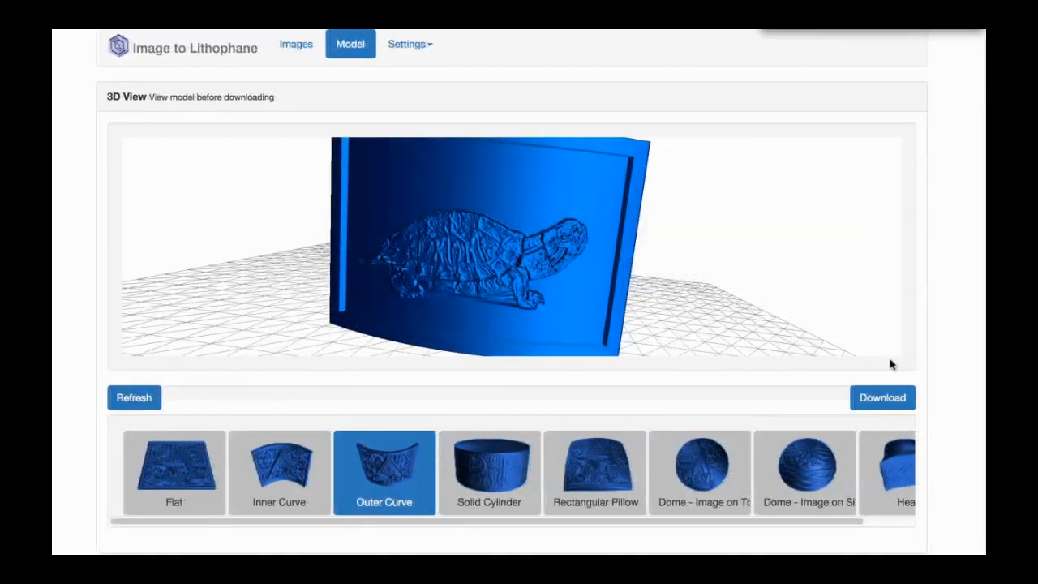
# Download the curved turtle lithophane and inspect the red-eared-slider model on the build plate in MakerBot.
pyautogui.click(886, 408)
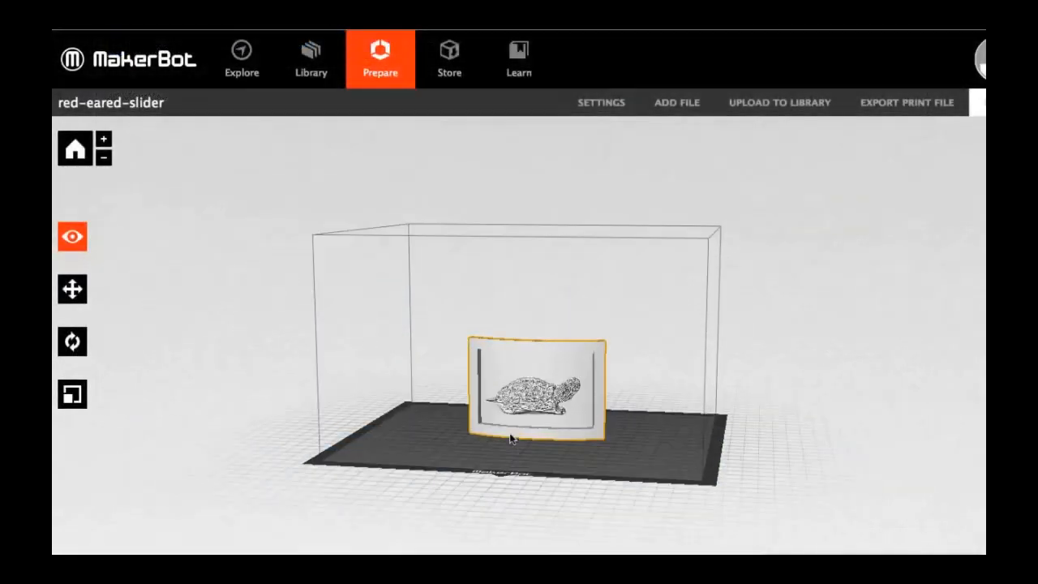
pyautogui.scroll(-3, 511, 438)
pyautogui.moveTo(559, 440); pyautogui.dragTo(632, 447)
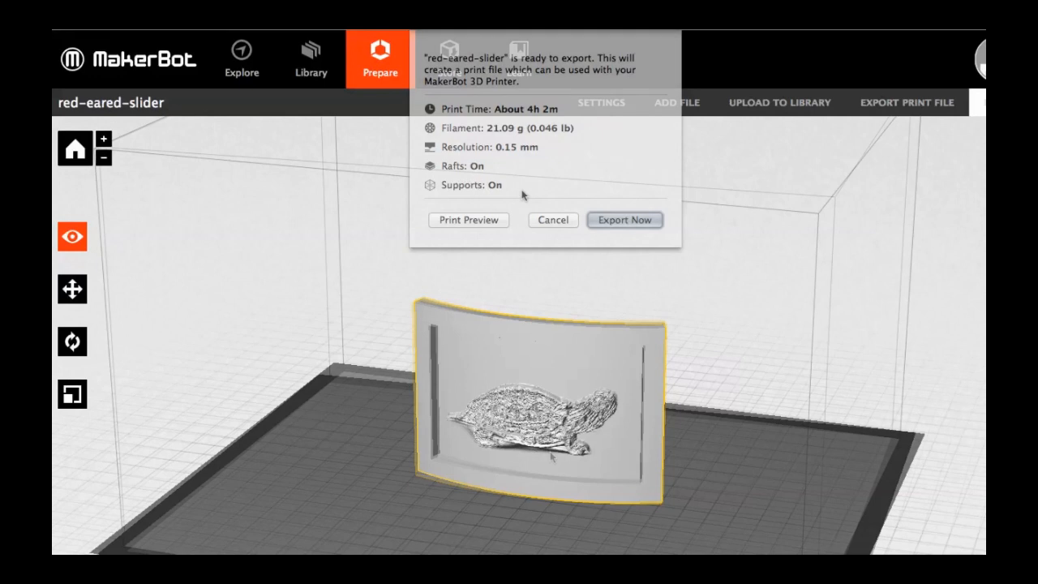